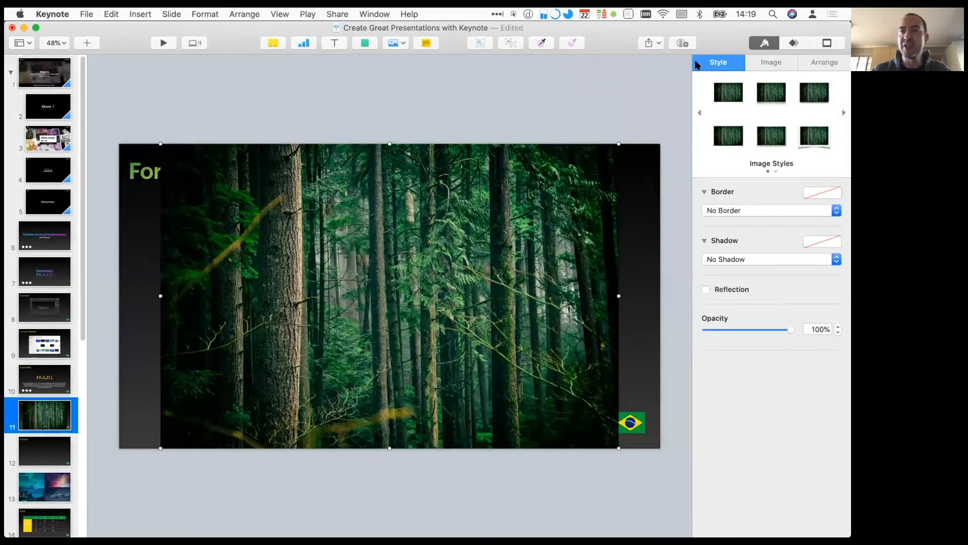
# Send the forest photo behind the slide's text and enlarge it to 2000 × 1328 pt so it covers the whole slide.
pyautogui.click(822, 63)
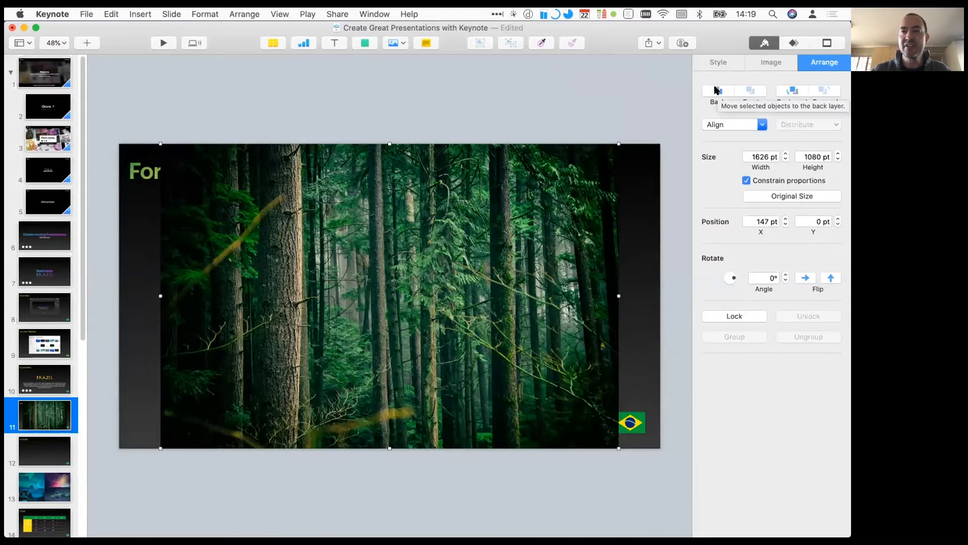
pyautogui.click(716, 89)
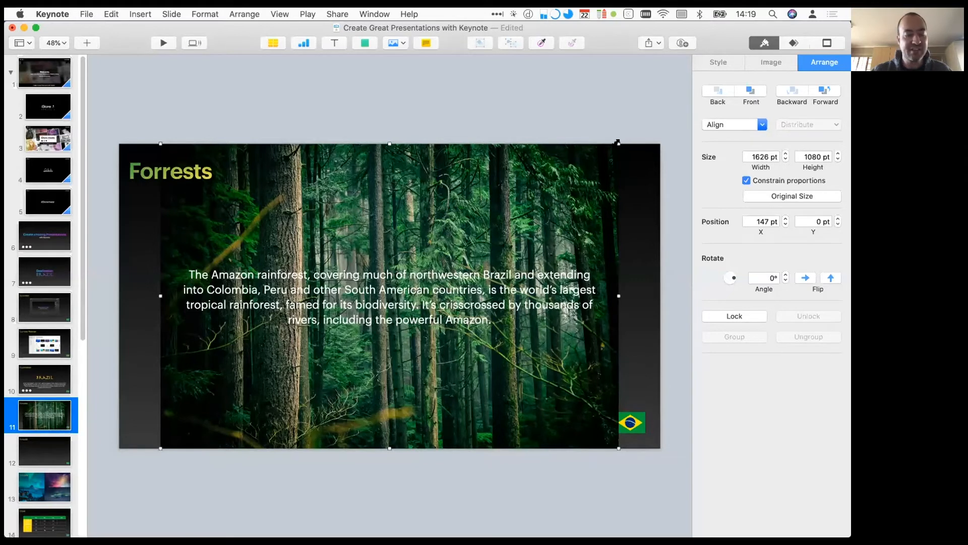
pyautogui.moveTo(618, 142); pyautogui.dragTo(657, 126)
pyautogui.press('super+z')
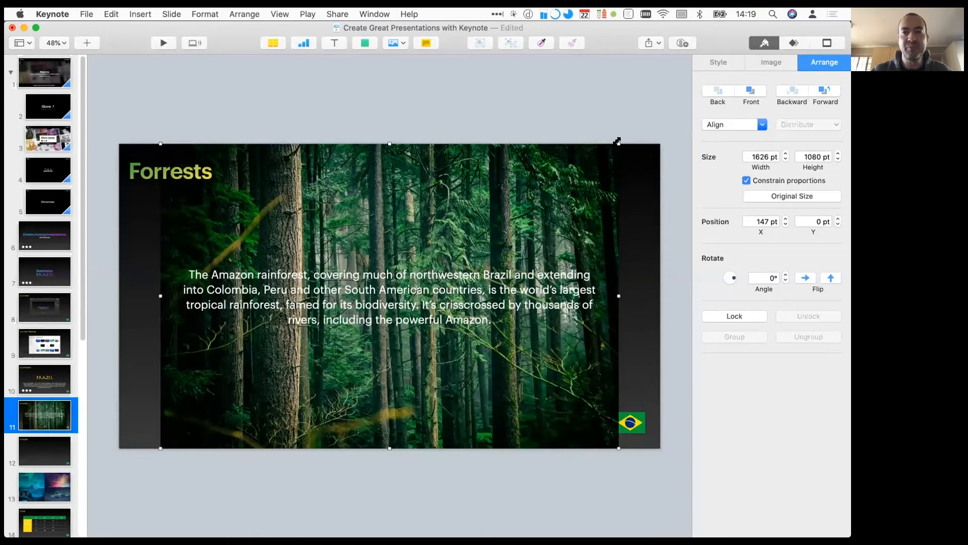
pyautogui.moveTo(617, 142); pyautogui.dragTo(672, 108)
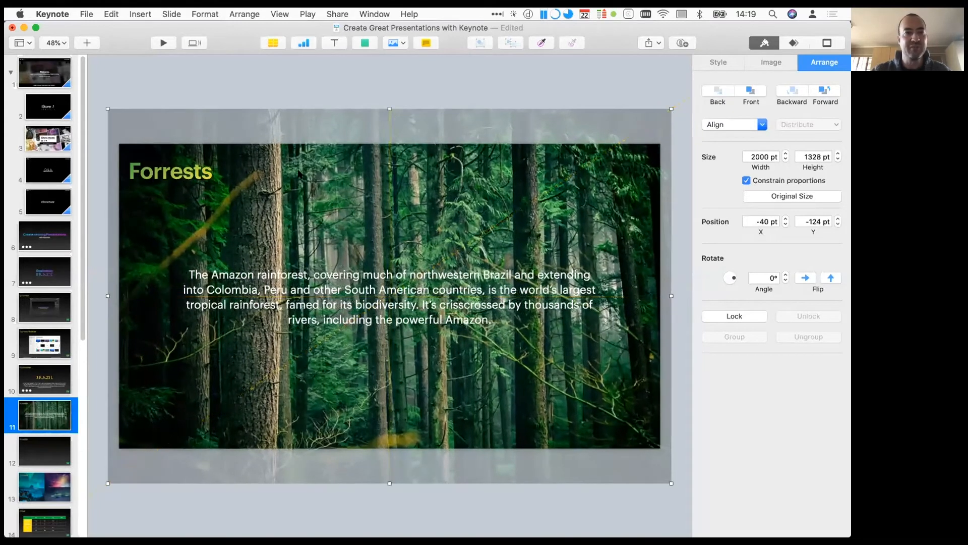
# Move the Amazon rainforest paragraph straight down to the lower part of the slide, at about 749 pt Y.
pyautogui.click(167, 173)
pyautogui.click(174, 174)
pyautogui.press('BackSpace')
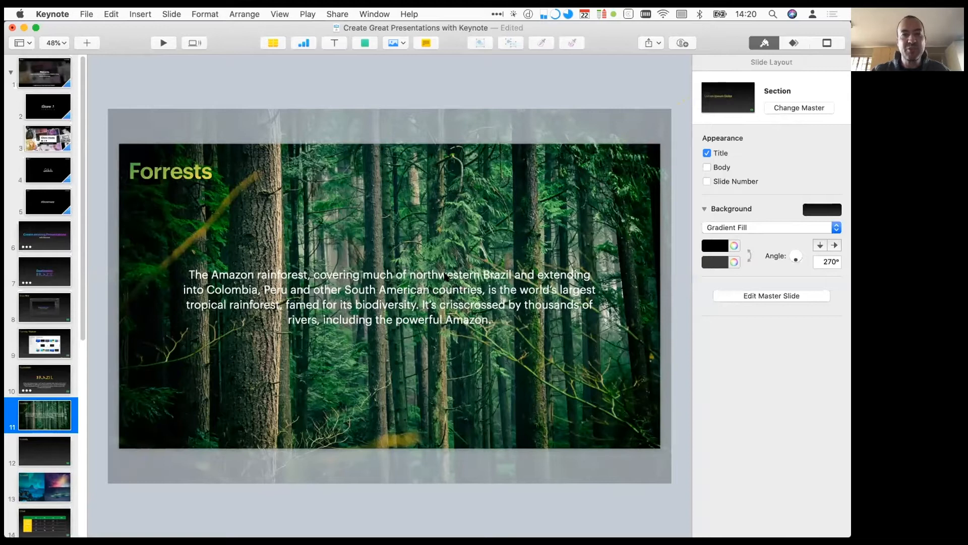
pyautogui.click(390, 292)
pyautogui.moveTo(390, 292); pyautogui.dragTo(389, 383)
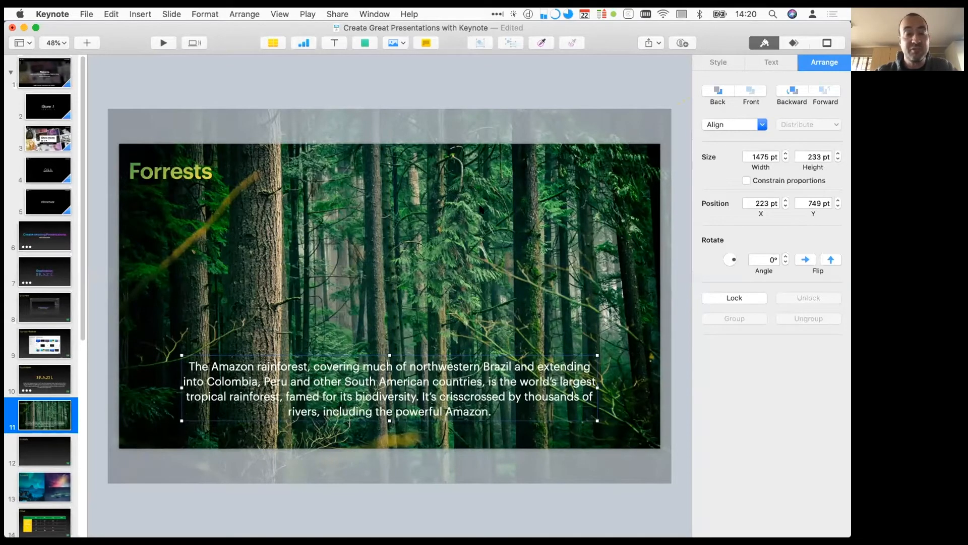
# Reduce the forest photo's opacity to 39% and deselect it.
pyautogui.click(445, 222)
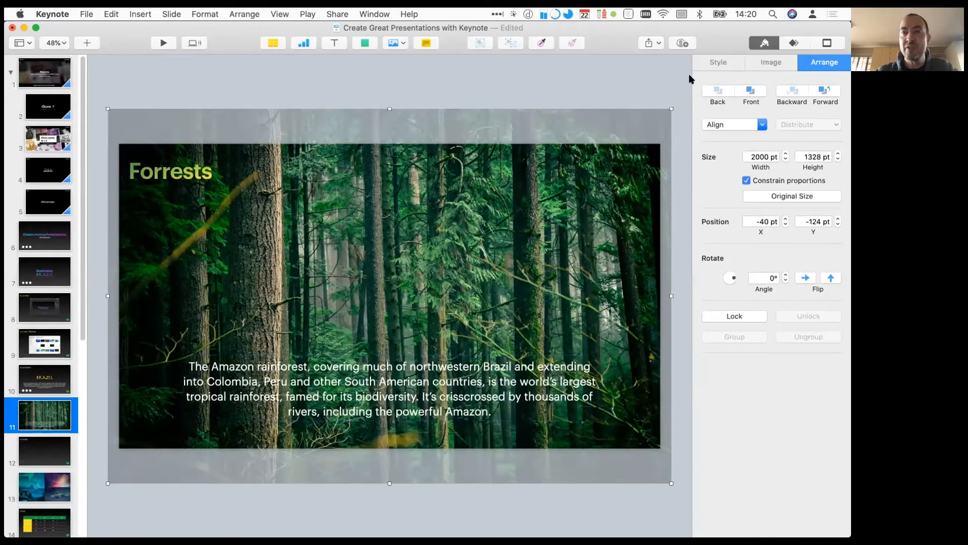
pyautogui.click(717, 63)
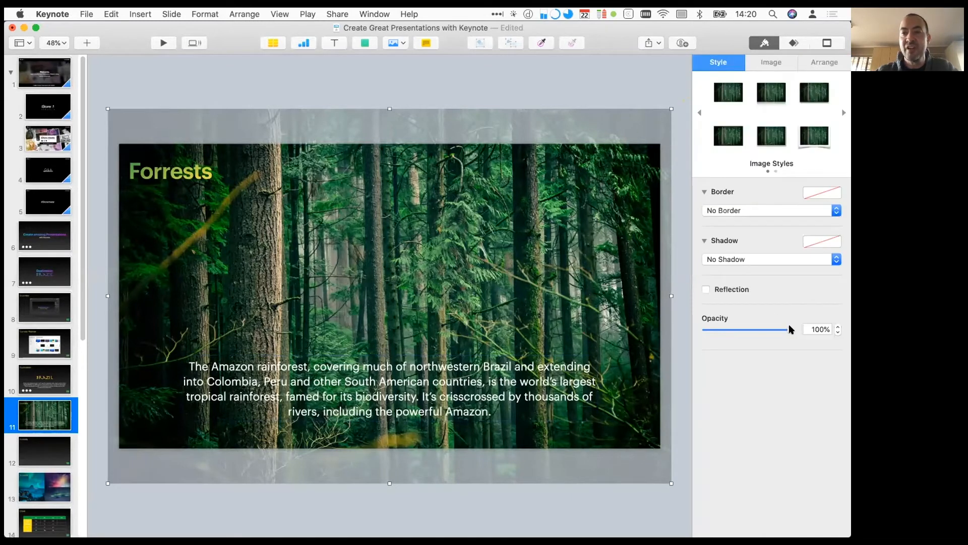
pyautogui.click(750, 333)
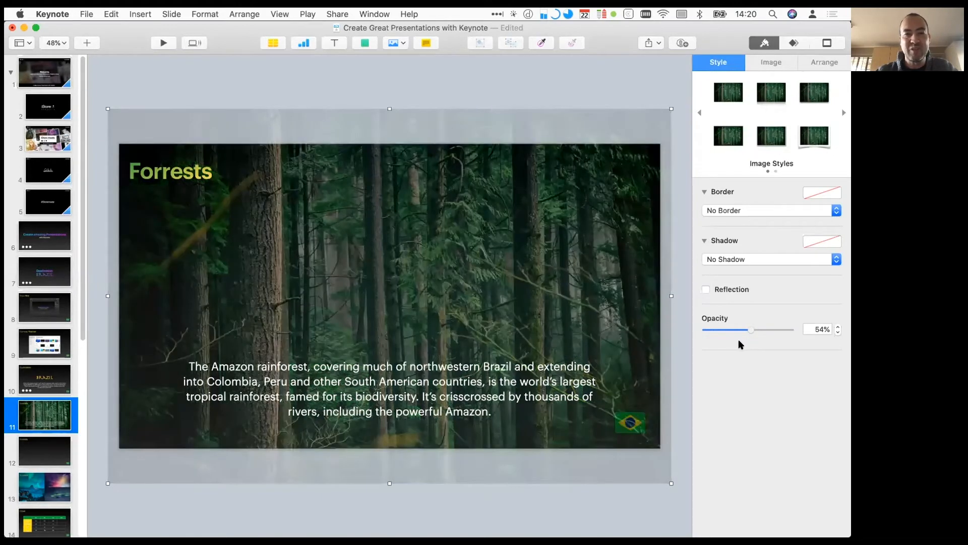
pyautogui.moveTo(751, 331); pyautogui.dragTo(738, 341)
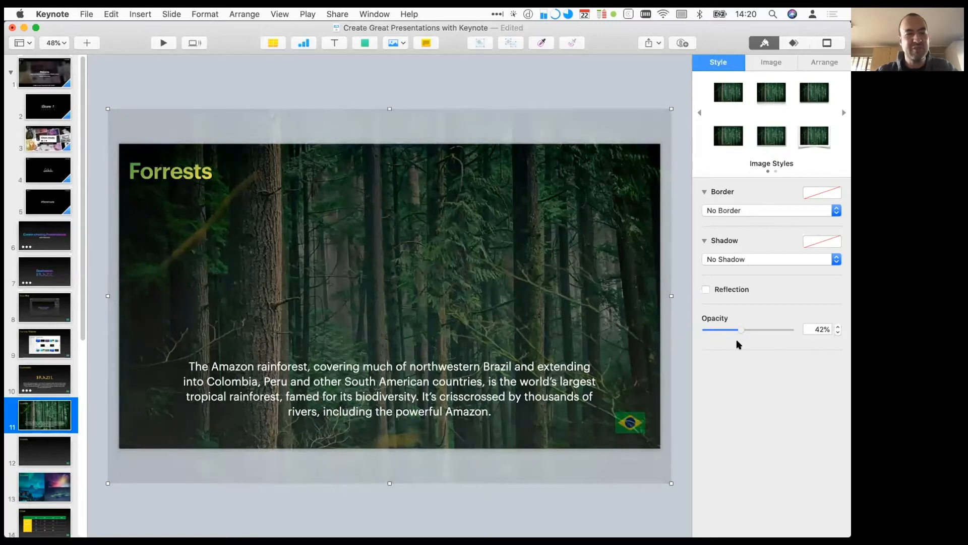
pyautogui.moveTo(740, 340); pyautogui.dragTo(735, 341)
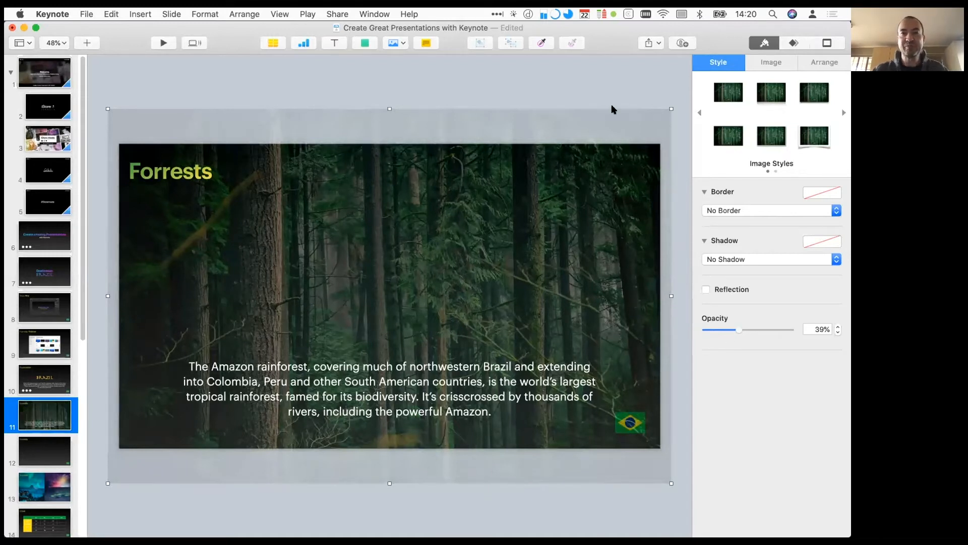
pyautogui.click(578, 88)
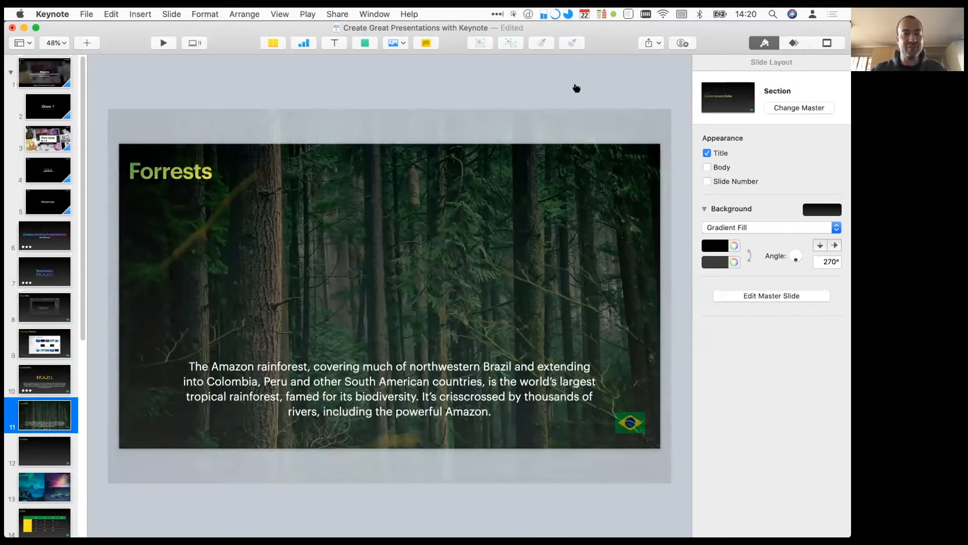
# Add the flying macaw photo from the Finder media folder to slide 11 and place it over the slide's upper right area.
pyautogui.press('super+Tab')
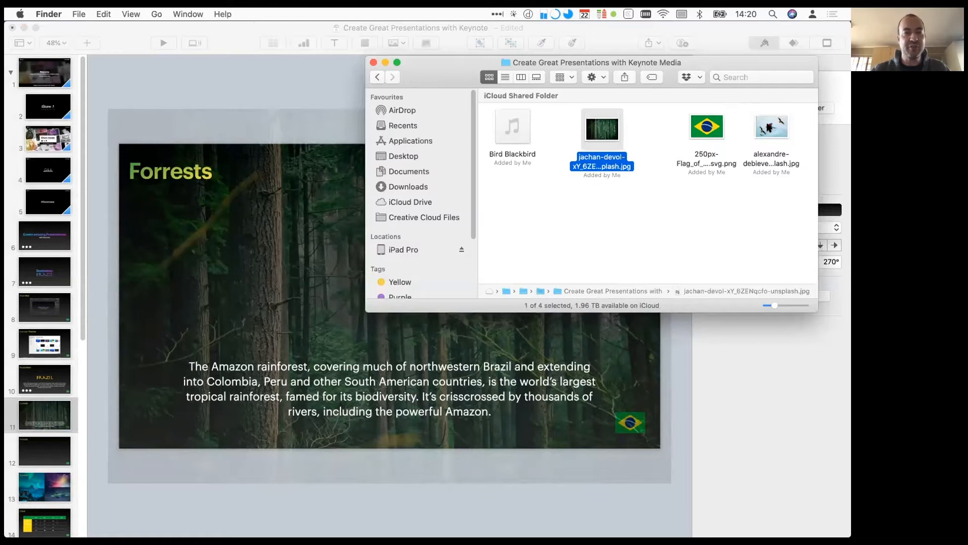
pyautogui.moveTo(770, 126); pyautogui.dragTo(291, 292)
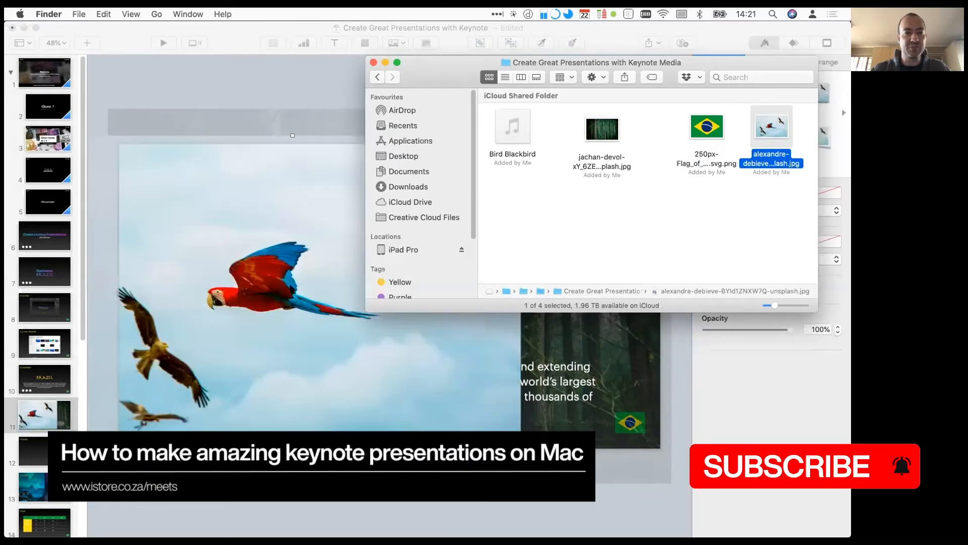
pyautogui.click(309, 83)
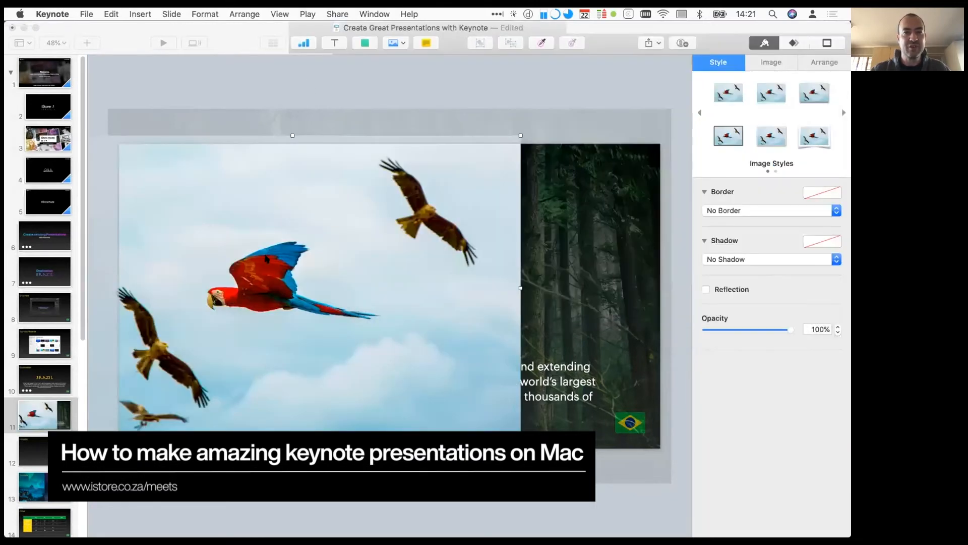
pyautogui.moveTo(265, 280); pyautogui.dragTo(457, 228)
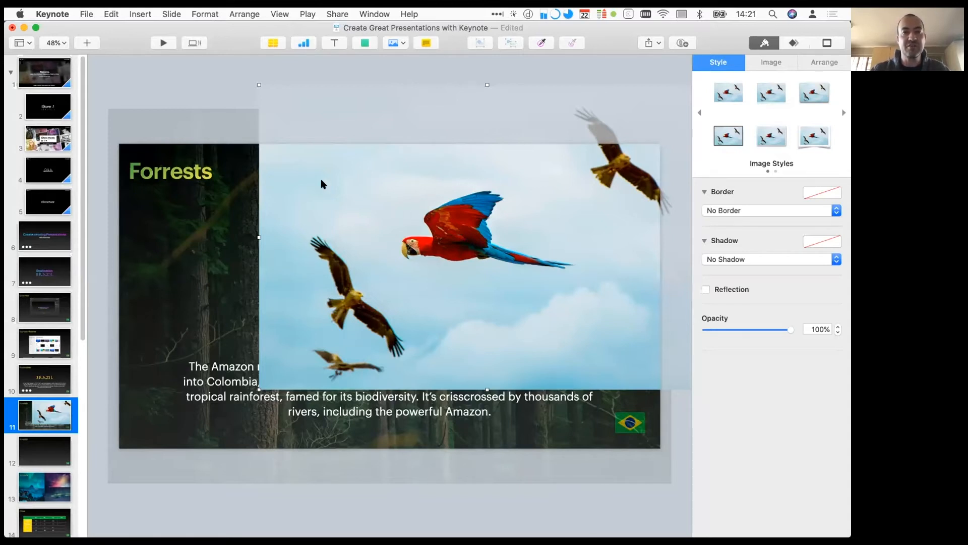
pyautogui.click(142, 13)
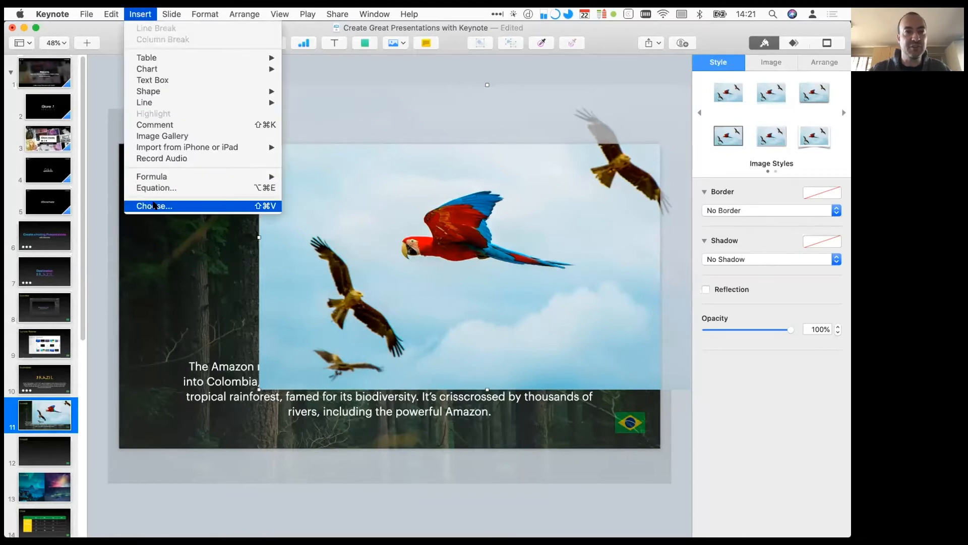
pyautogui.click(303, 64)
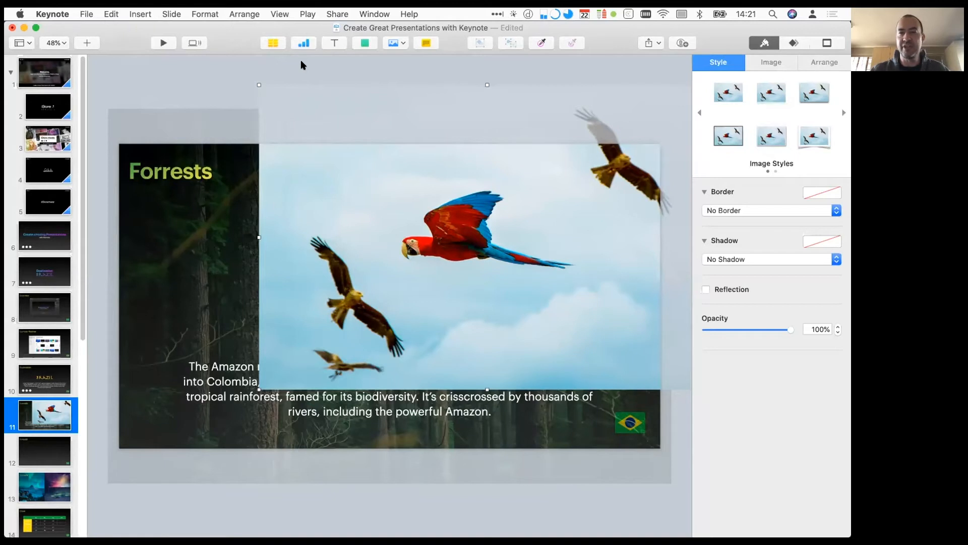
pyautogui.moveTo(462, 223); pyautogui.dragTo(444, 222)
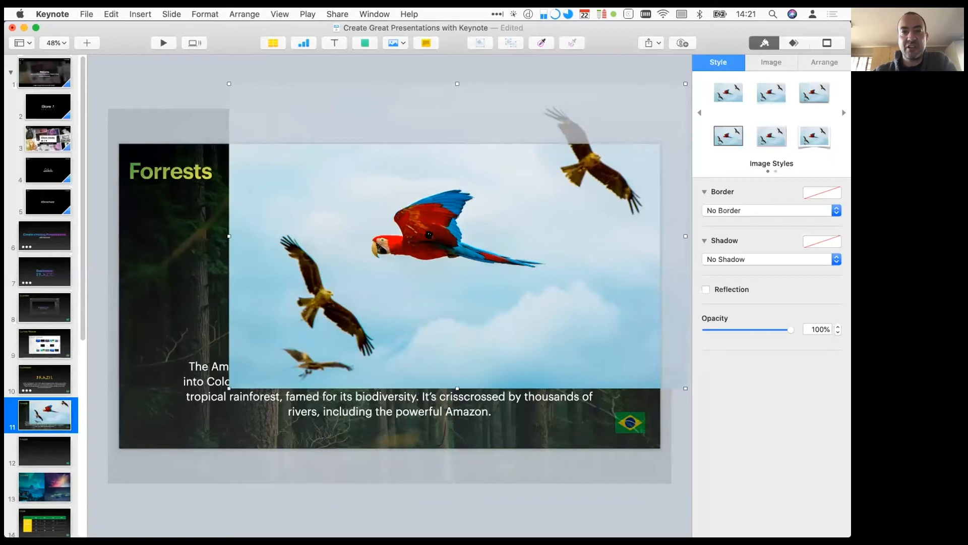
# Open the macaw photo's mask for editing.
pyautogui.doubleClick(430, 235)
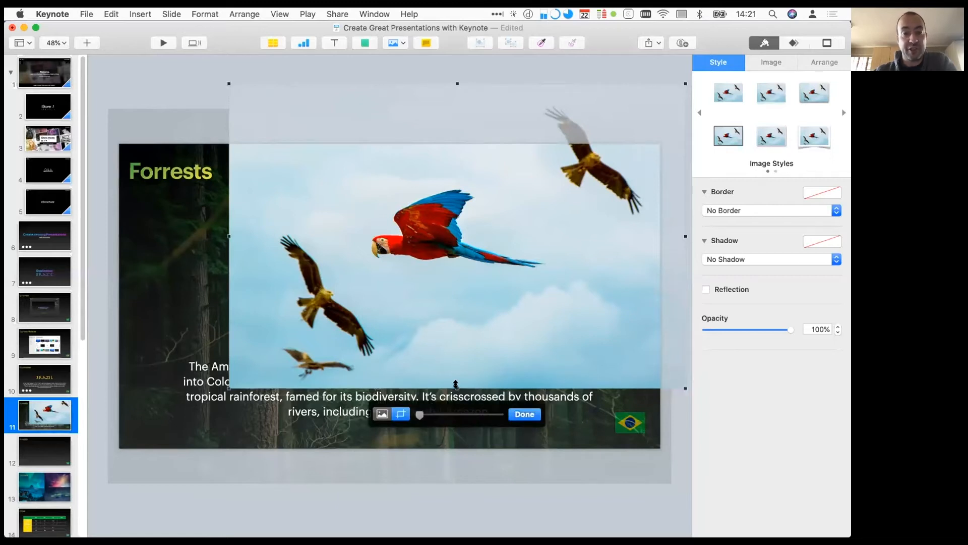
pyautogui.click(515, 415)
pyautogui.click(189, 100)
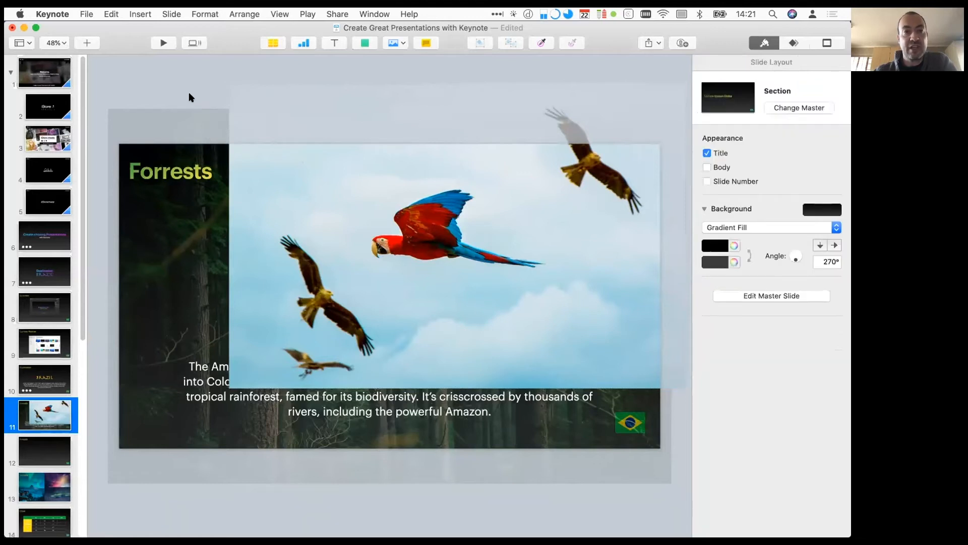
pyautogui.doubleClick(394, 199)
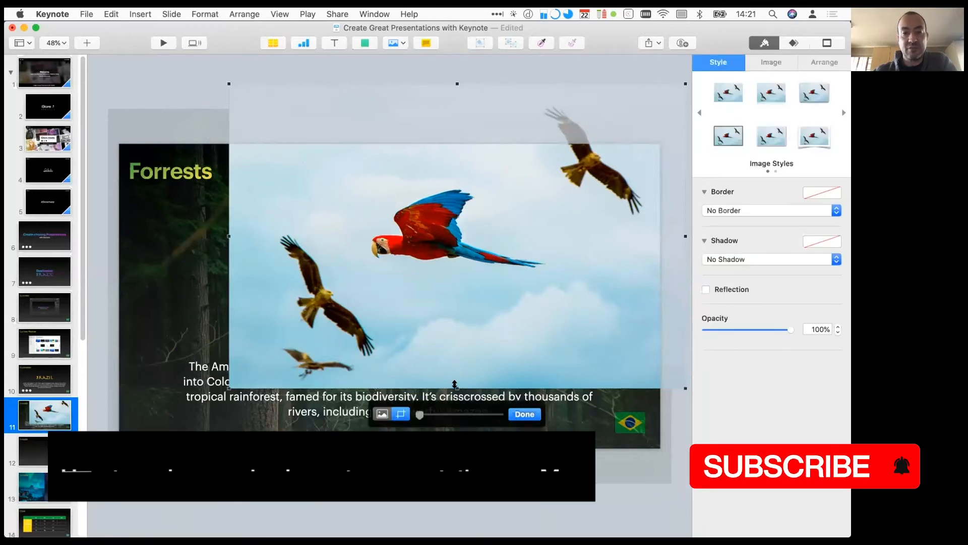
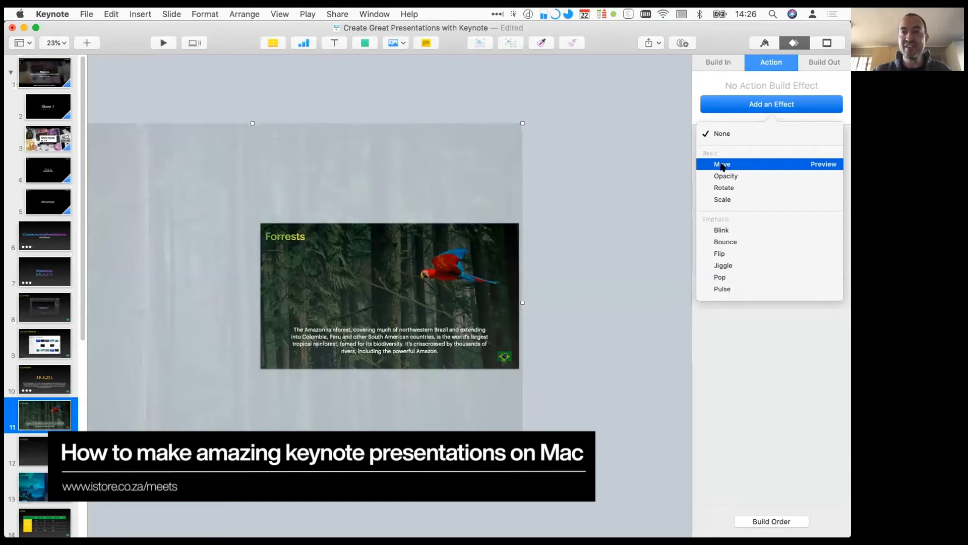
# Add a Move action to the forest background and extend its path horizontally to end at -43 pt X, -722 pt Y.
pyautogui.click(723, 165)
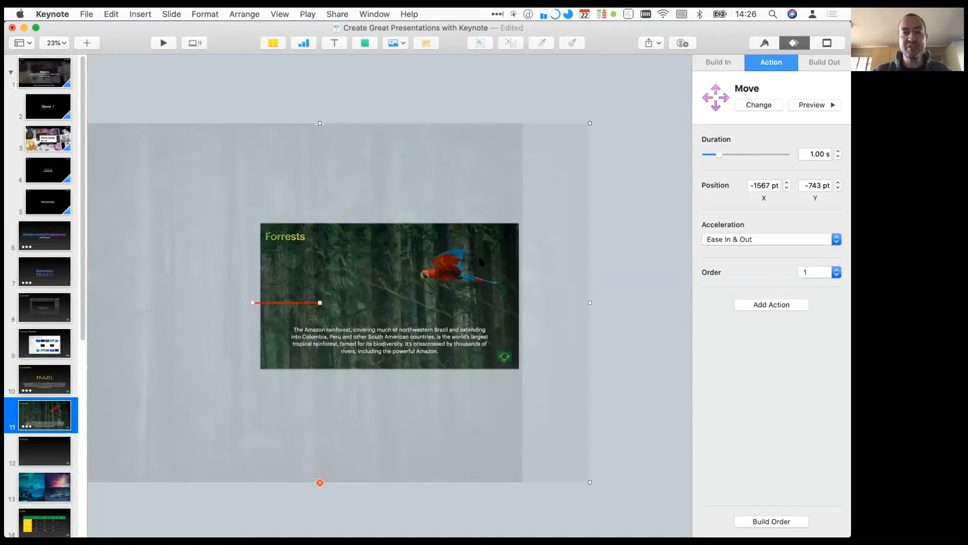
pyautogui.click(320, 304)
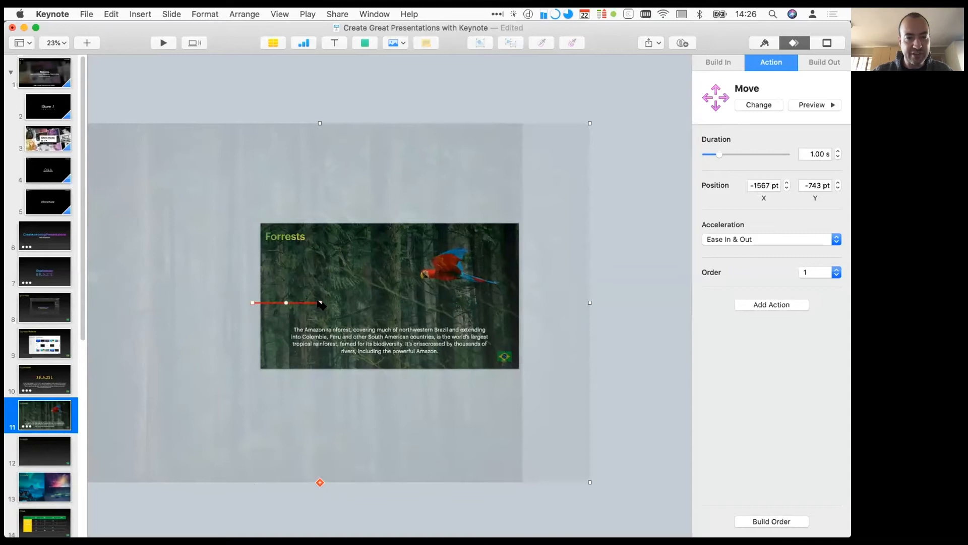
pyautogui.moveTo(322, 305); pyautogui.dragTo(526, 308)
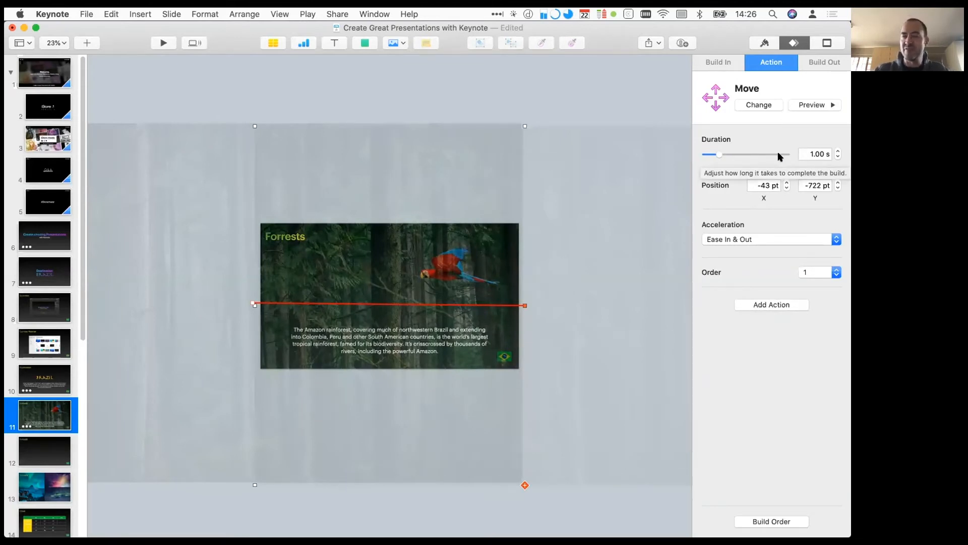
# Set the Move action's duration to 9 seconds and its acceleration to None, previewing the motion after each change.
pyautogui.moveTo(720, 155); pyautogui.dragTo(751, 156)
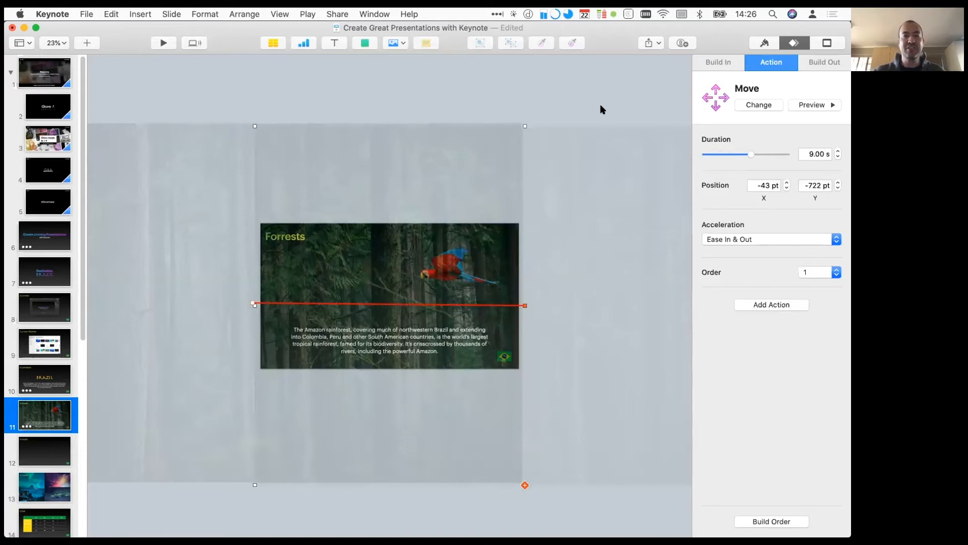
pyautogui.click(807, 104)
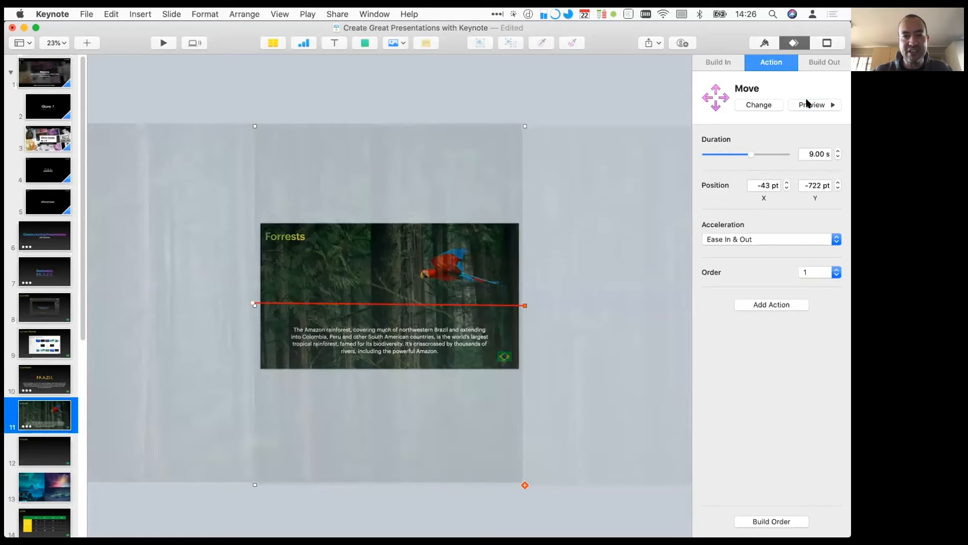
pyautogui.click(755, 239)
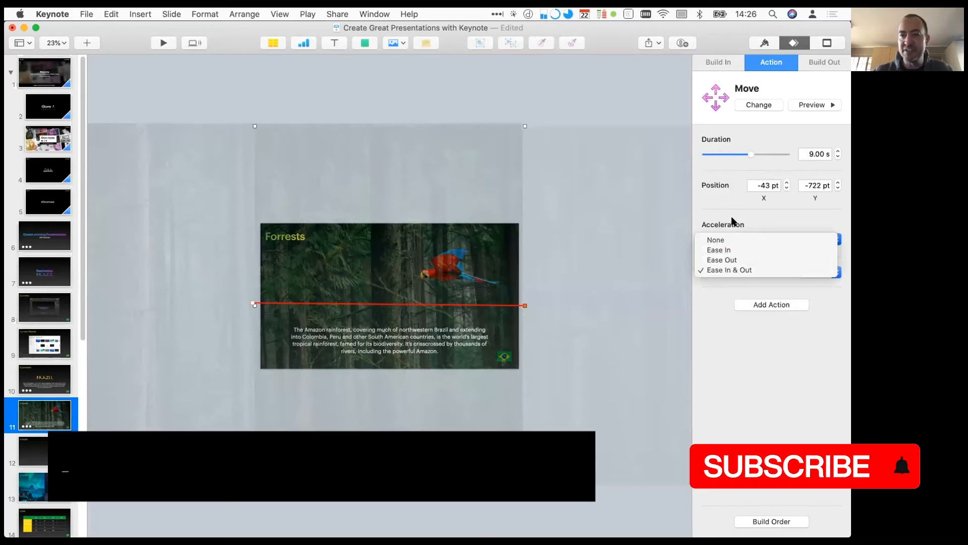
pyautogui.click(717, 241)
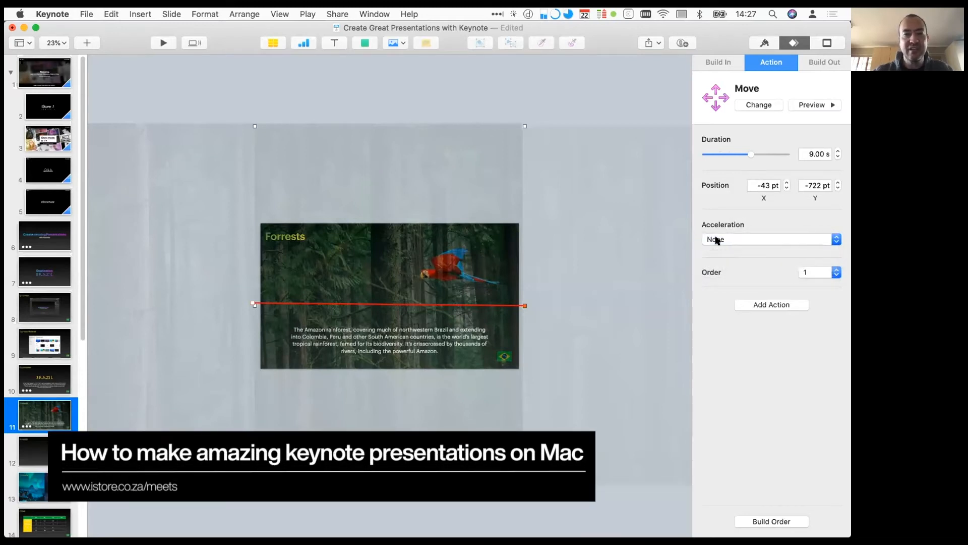
pyautogui.click(805, 103)
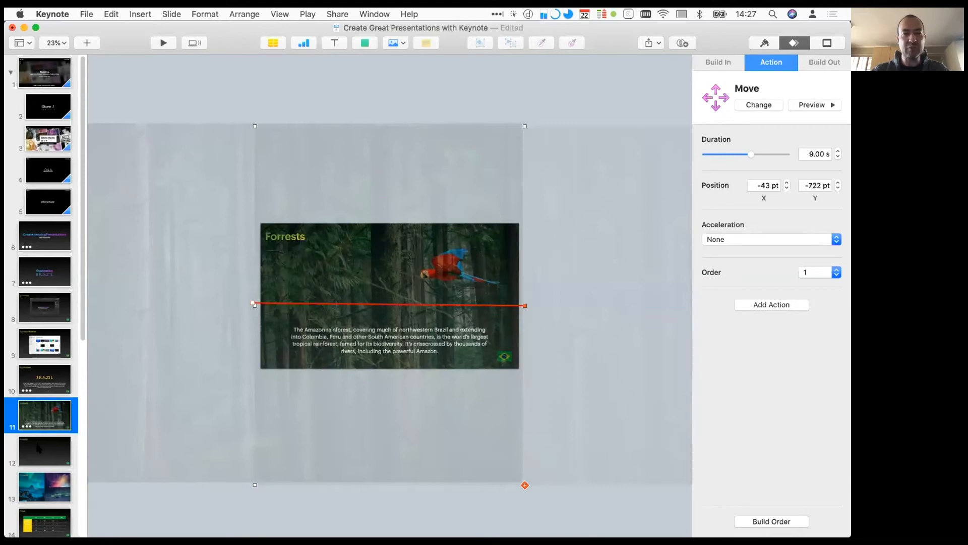
# Add the jachan-devol forest photo from the Finder media folder to the Forrests slide 12.
pyautogui.click(39, 448)
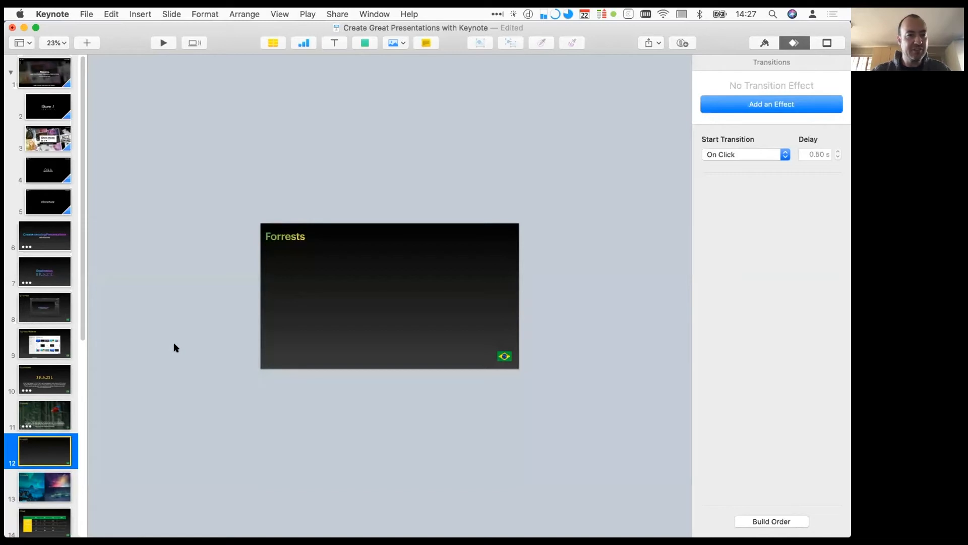
pyautogui.scroll(-3, 37, 402)
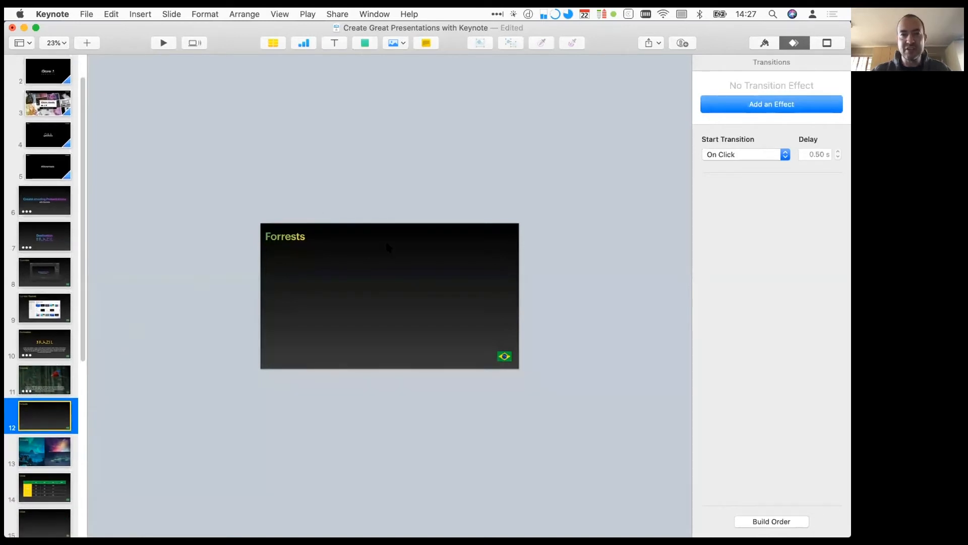
pyautogui.press('super+Tab')
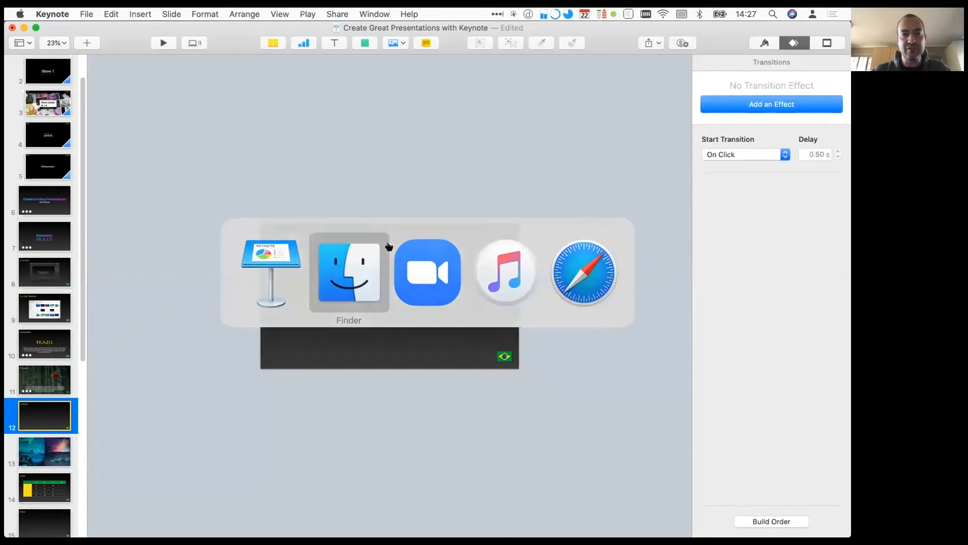
pyautogui.moveTo(604, 127); pyautogui.dragTo(318, 313)
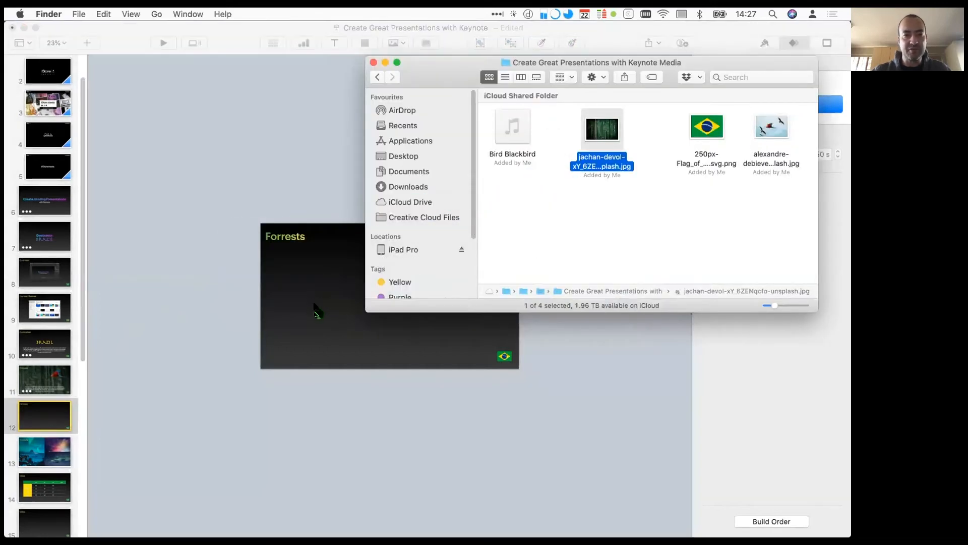
pyautogui.click(473, 411)
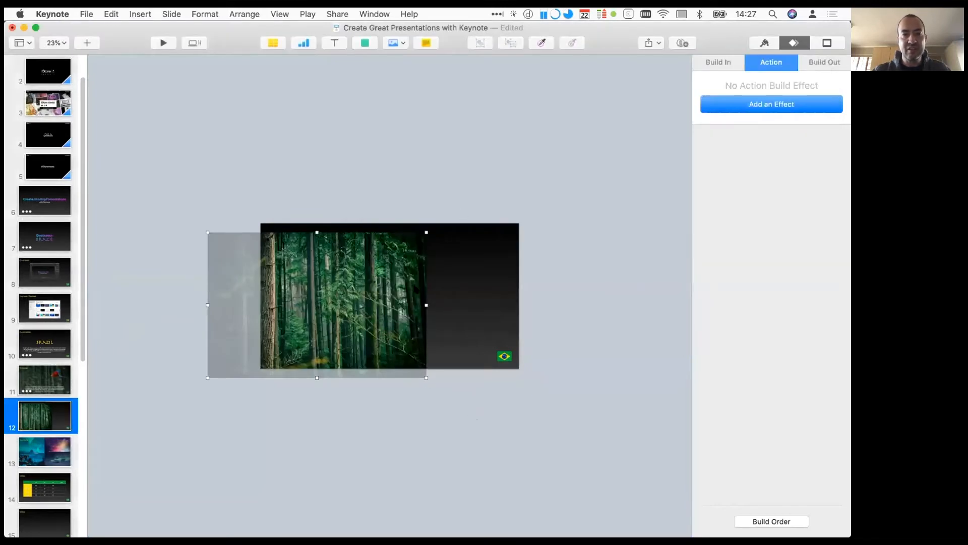
# Enlarge the forest photo to 2967 × 1970 pt and position it at X -262 pt, Y -475 pt to cover the slide.
pyautogui.moveTo(415, 288); pyautogui.dragTo(460, 280)
pyautogui.moveTo(467, 221); pyautogui.dragTo(651, 103)
pyautogui.moveTo(492, 234); pyautogui.dragTo(466, 289)
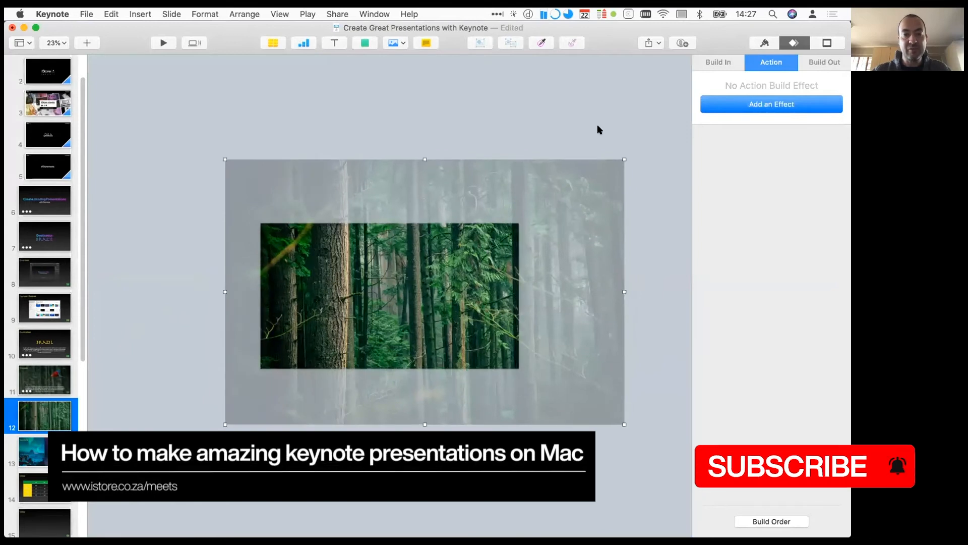
# Send the forest photo to the back, behind the Forrests title, and deselect it.
pyautogui.click(765, 44)
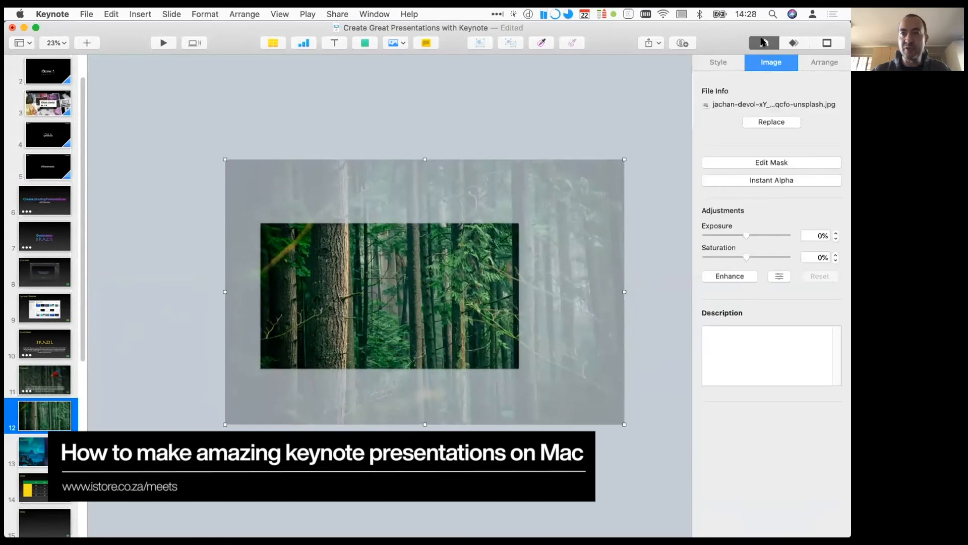
pyautogui.click(825, 62)
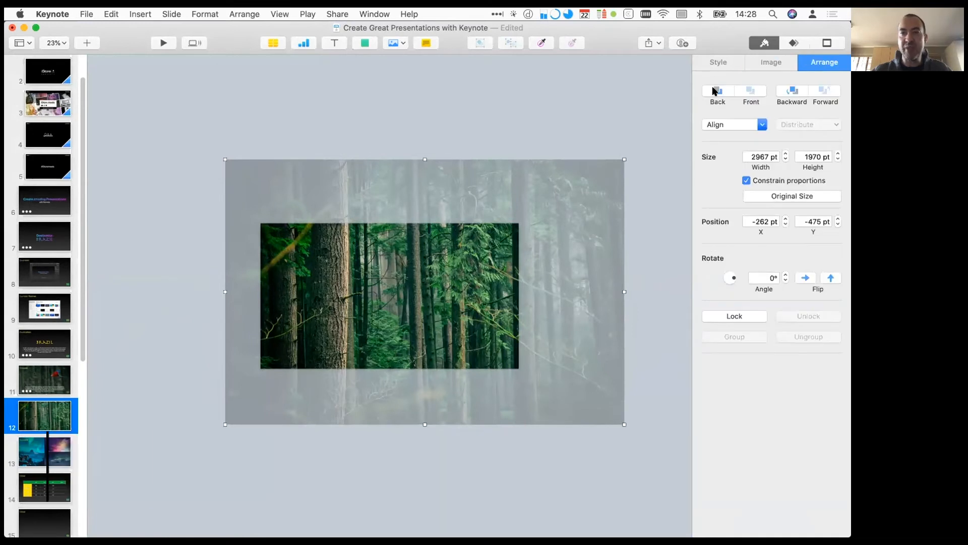
pyautogui.click(394, 118)
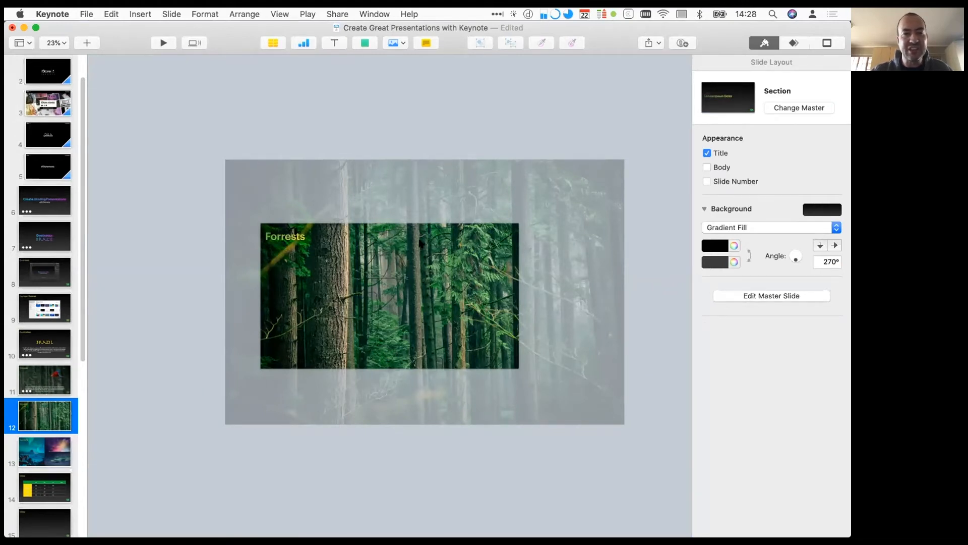
# Add a basic star shape over the forest photo, enlarge it to 526 × 526 pt and place it at X 798 pt, Y 272 pt.
pyautogui.scroll(3, 420, 244)
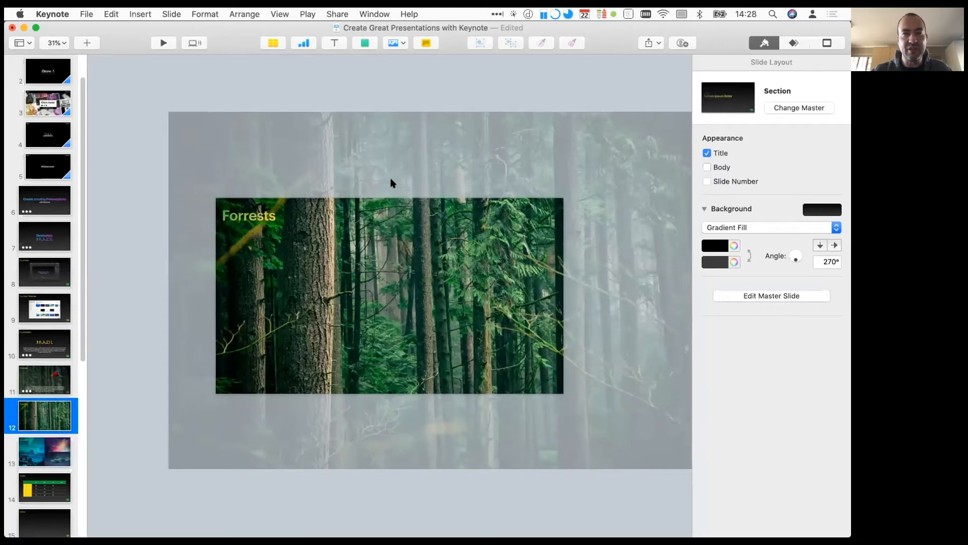
pyautogui.click(362, 44)
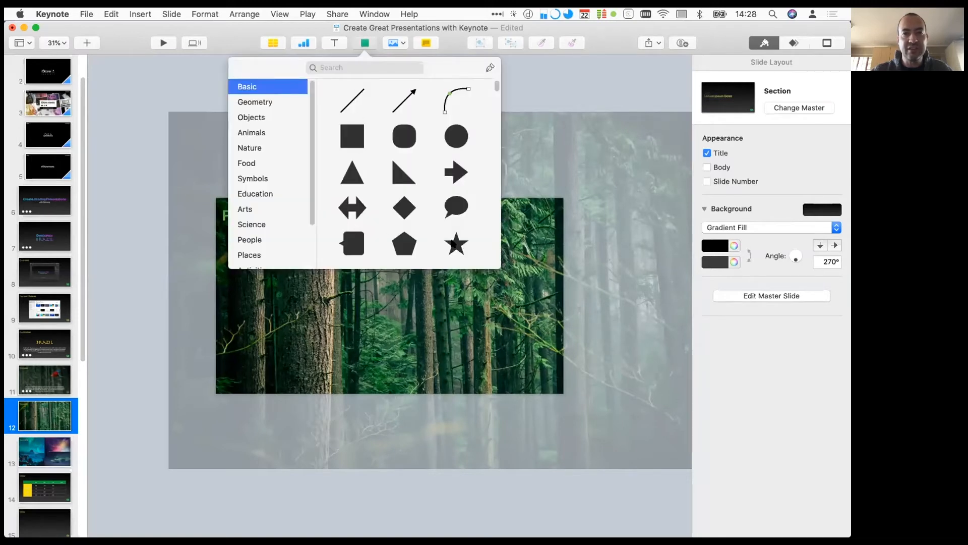
pyautogui.click(456, 244)
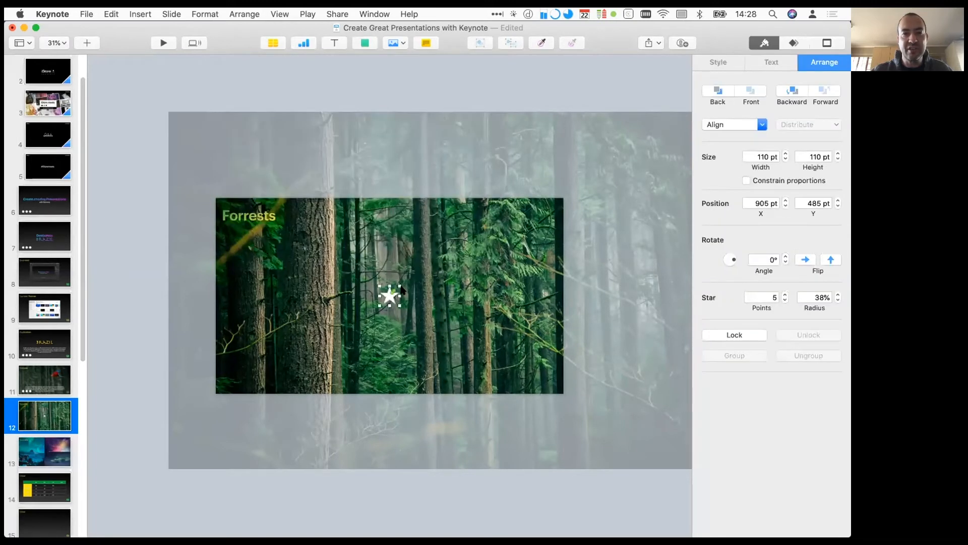
pyautogui.moveTo(401, 286); pyautogui.dragTo(482, 227)
pyautogui.moveTo(430, 257); pyautogui.dragTo(408, 297)
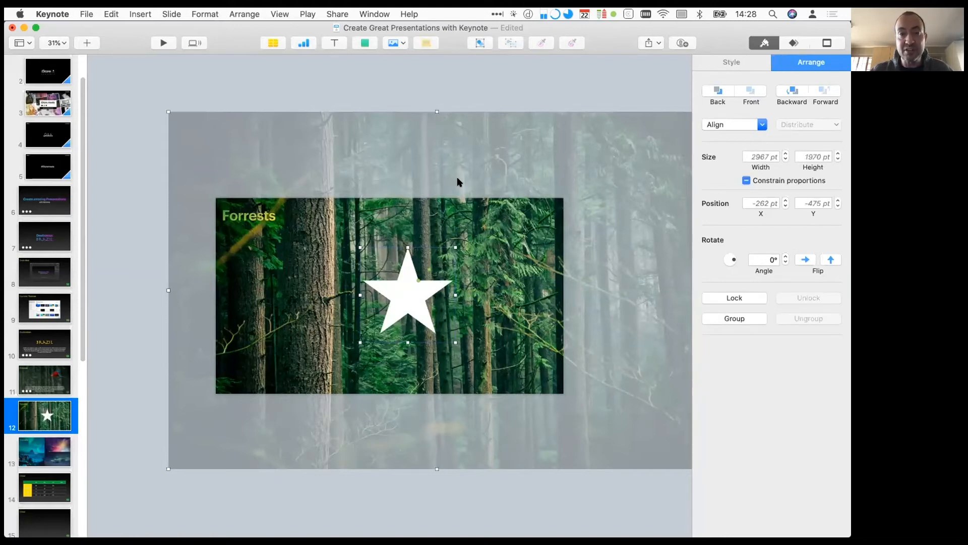
# Select the star and the forest photo together and mask the photo with the star using Mask With Selection.
pyautogui.click(423, 90)
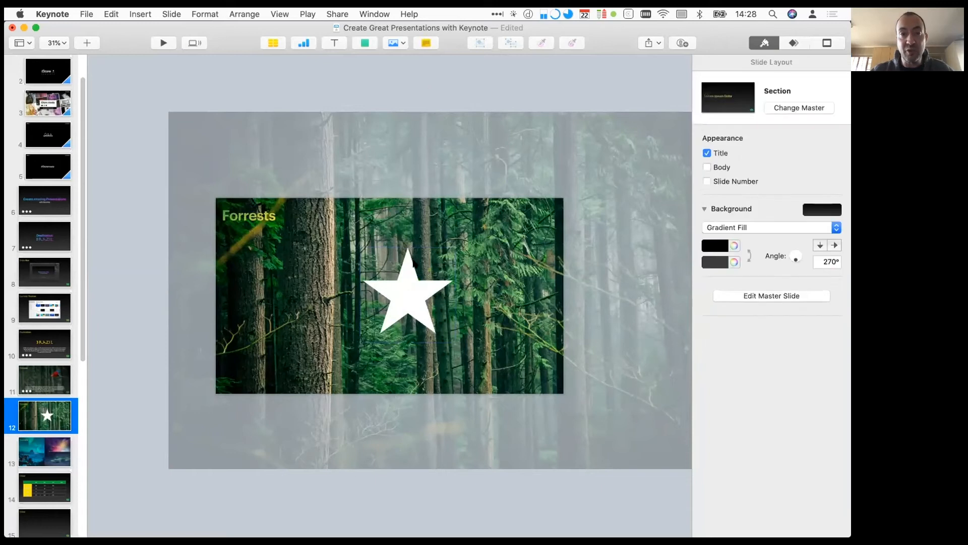
pyautogui.click(404, 291)
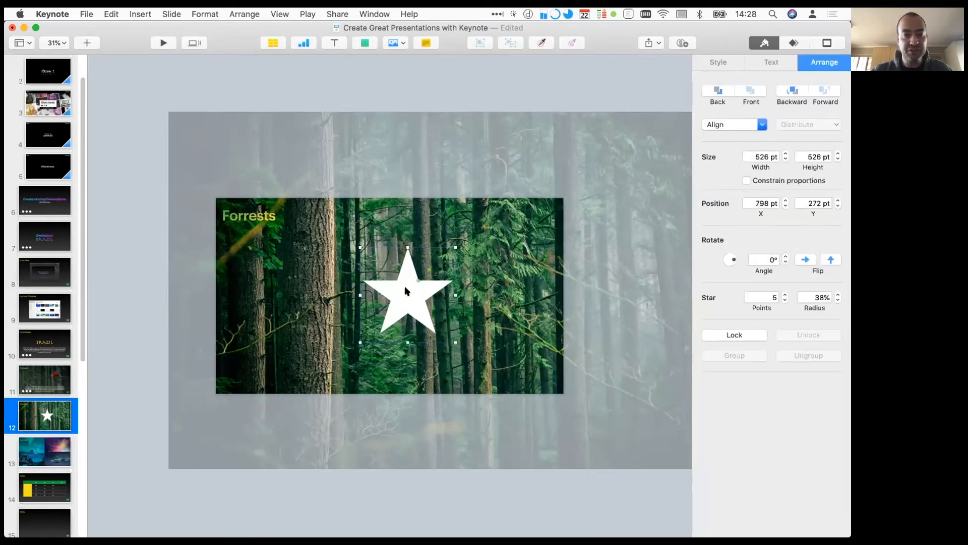
pyautogui.keyDown('shift'); pyautogui.click(452, 222); pyautogui.keyUp('shift')
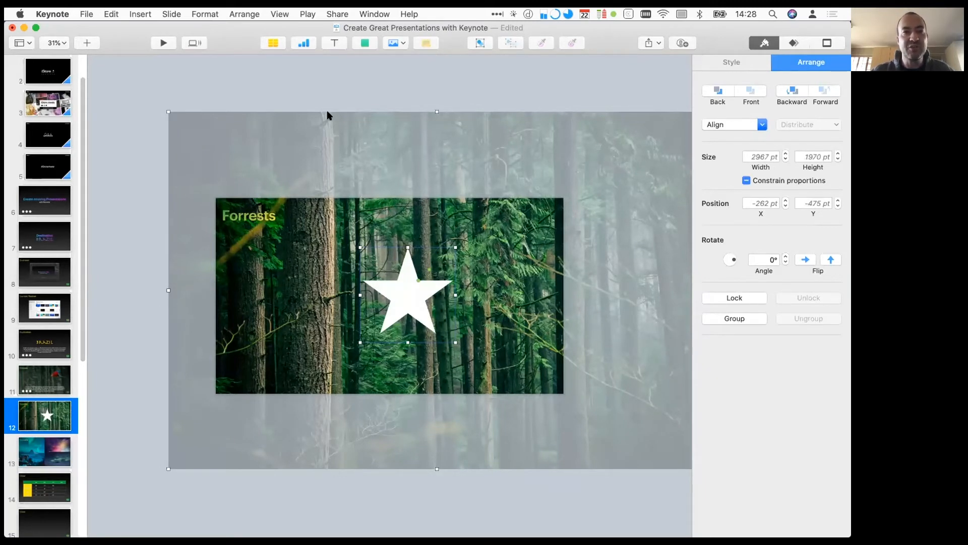
pyautogui.click(204, 14)
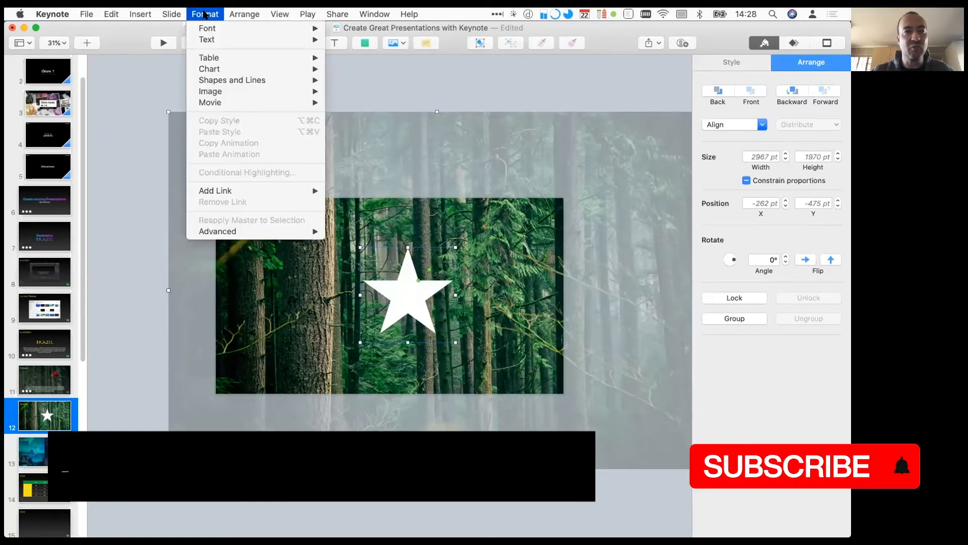
pyautogui.moveTo(213, 91)
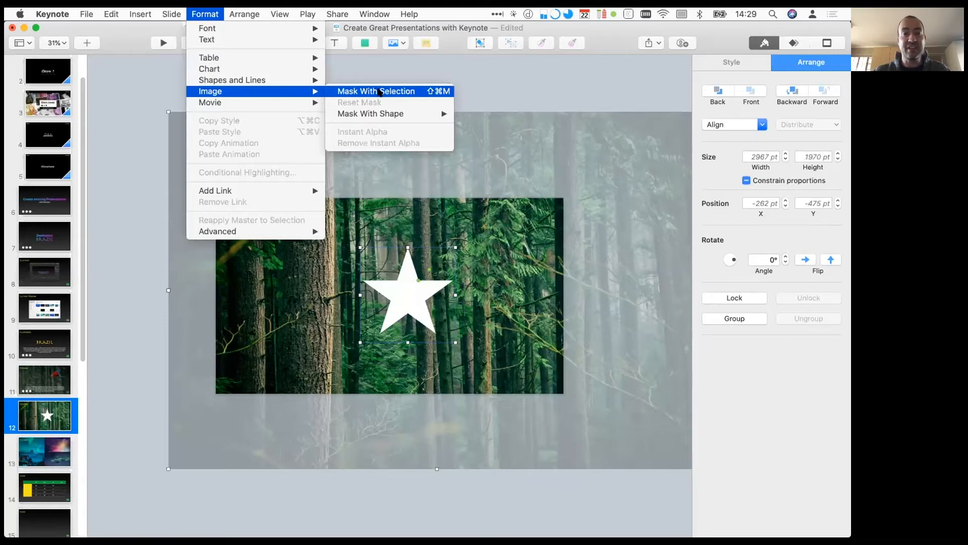
pyautogui.click(380, 92)
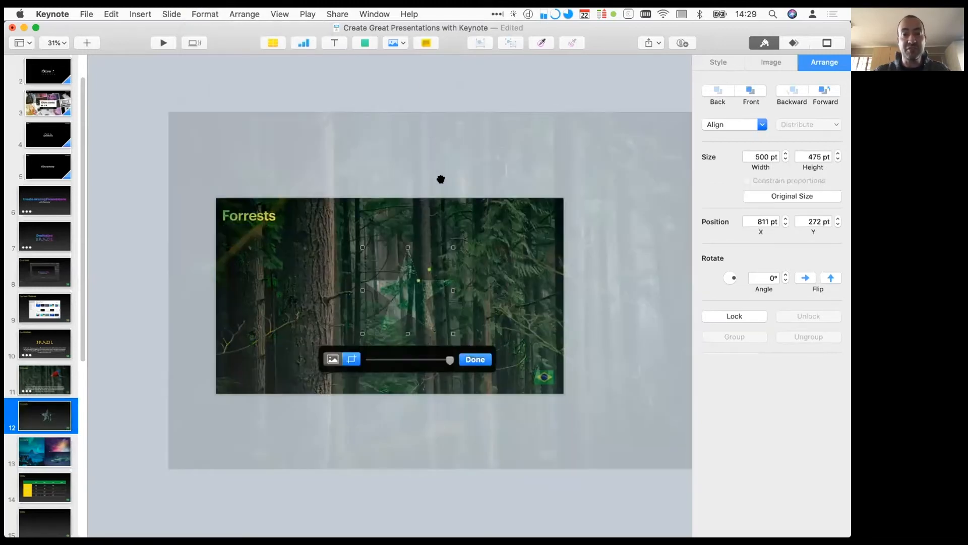
pyautogui.click(476, 360)
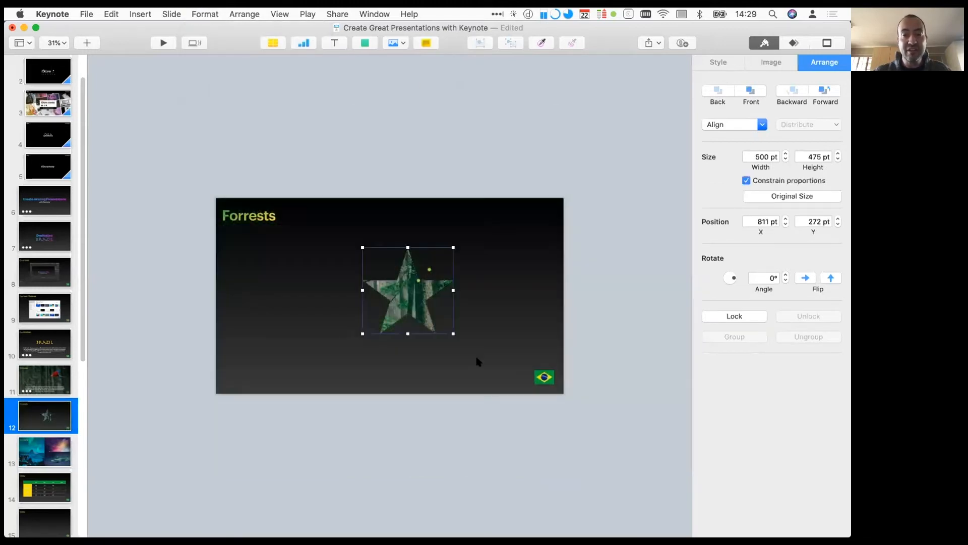
pyautogui.click(445, 149)
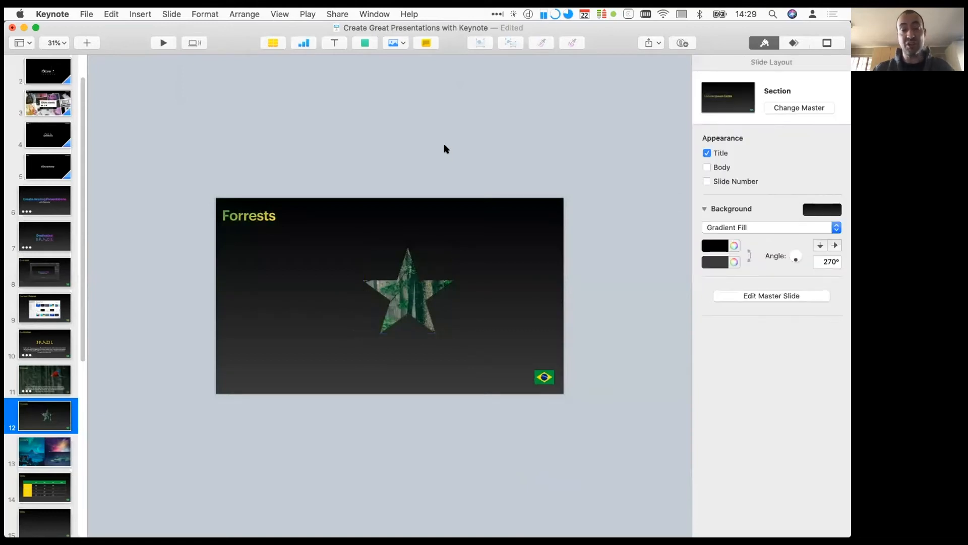
# Undo the star masking of the forest photo and delete the white star shape.
pyautogui.click(414, 298)
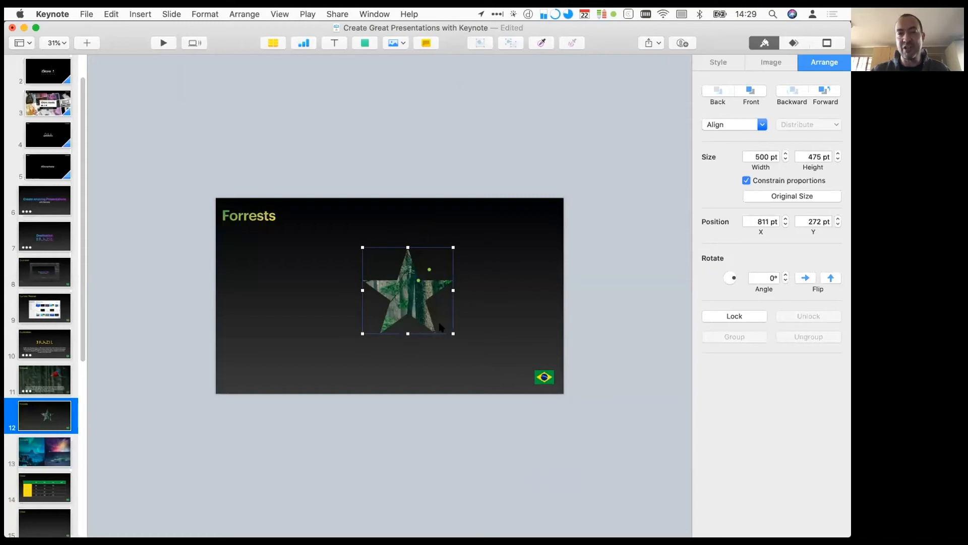
pyautogui.press('super+z')
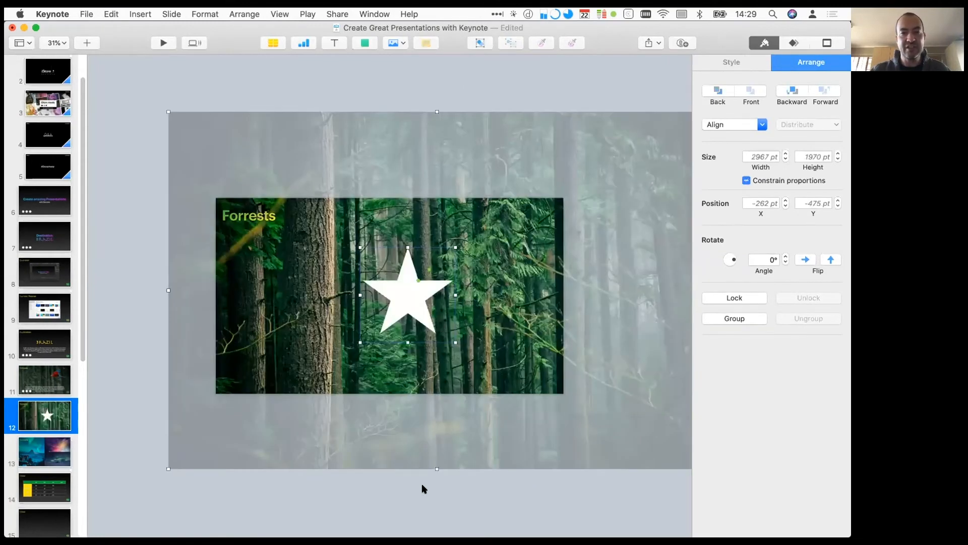
pyautogui.click(423, 488)
pyautogui.click(408, 298)
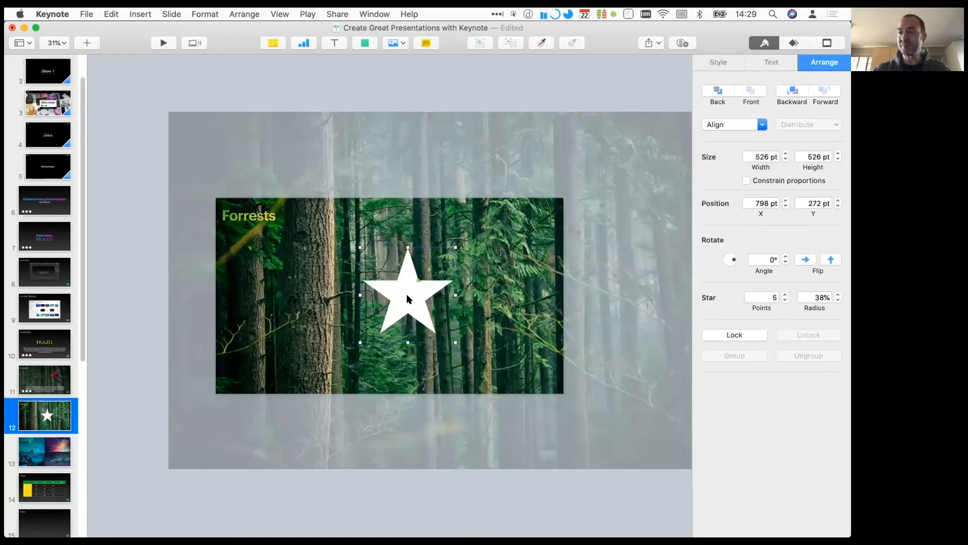
pyautogui.press('Delete')
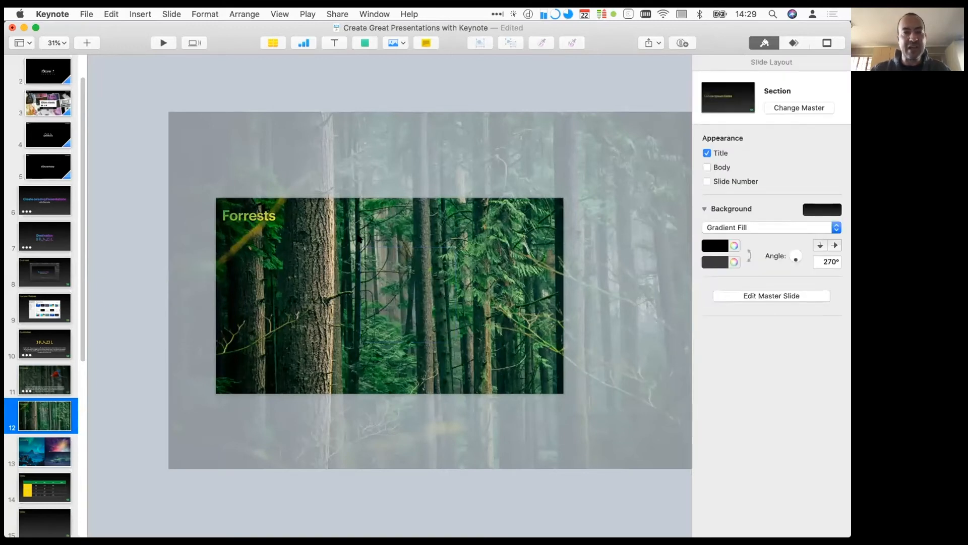
# Move the forest photo on slide 12 to X -151 pt, Y -303 pt.
pyautogui.moveTo(347, 252); pyautogui.dragTo(366, 284)
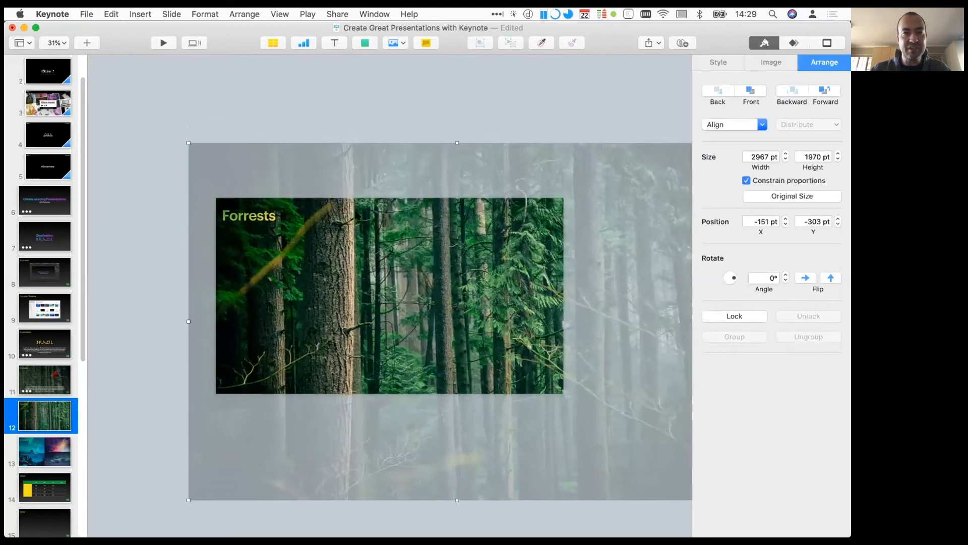
# Draw a closed four-cornered shape with the Pen tool in the empty canvas area above the forest photo.
pyautogui.click(362, 43)
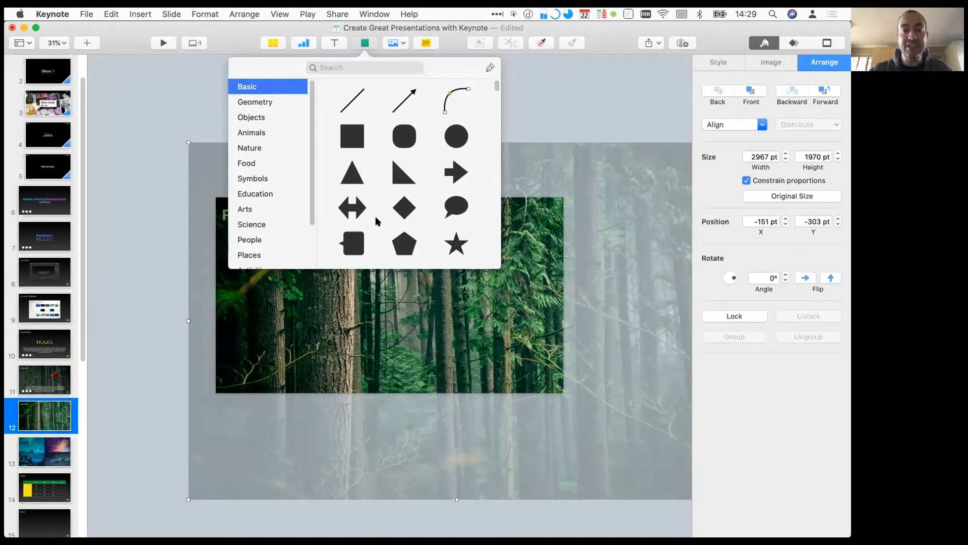
pyautogui.scroll(-5, 377, 220)
pyautogui.scroll(5, 377, 220)
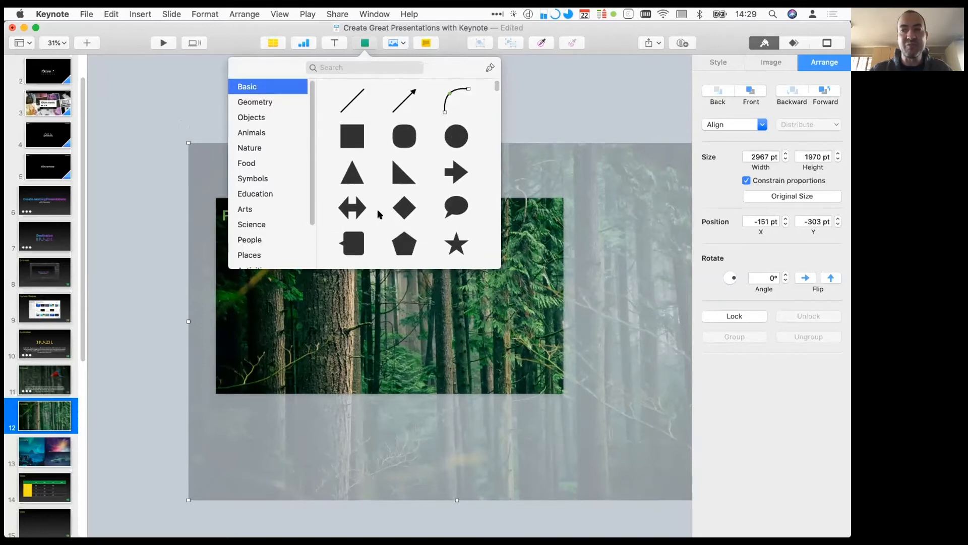
pyautogui.click(489, 69)
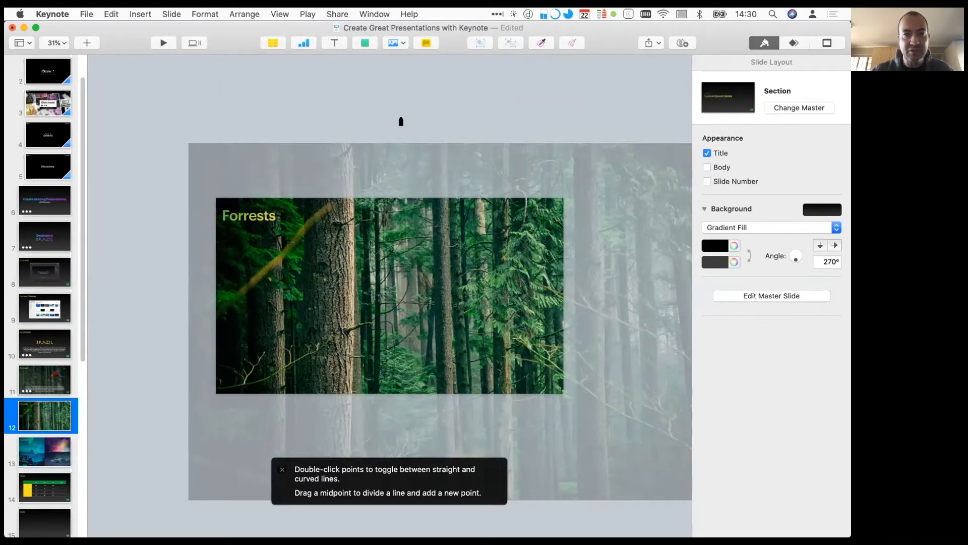
pyautogui.click(377, 89)
pyautogui.click(446, 90)
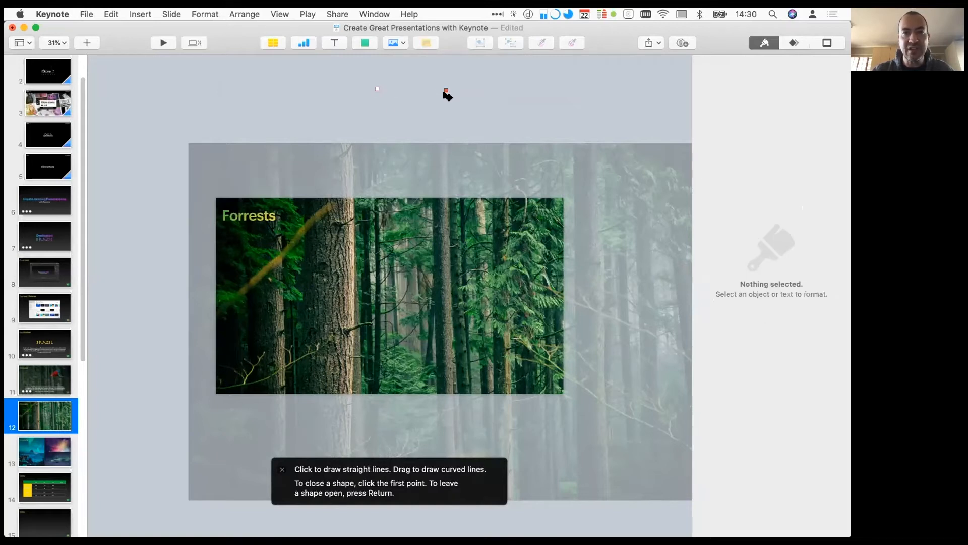
pyautogui.click(445, 123)
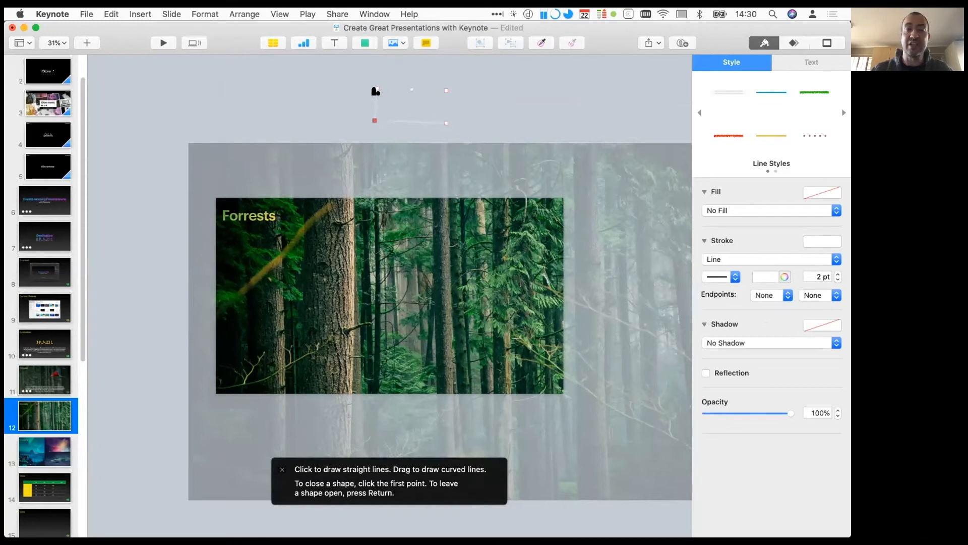
pyautogui.click(376, 91)
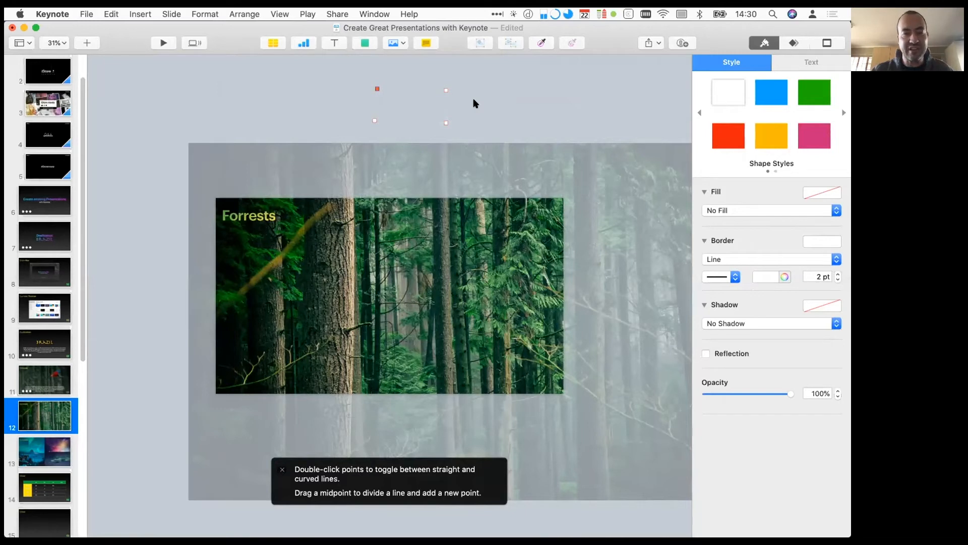
# Delete the four-cornered pen-drawn shape above the forest photo.
pyautogui.click(423, 93)
pyautogui.click(422, 92)
pyautogui.press('Delete')
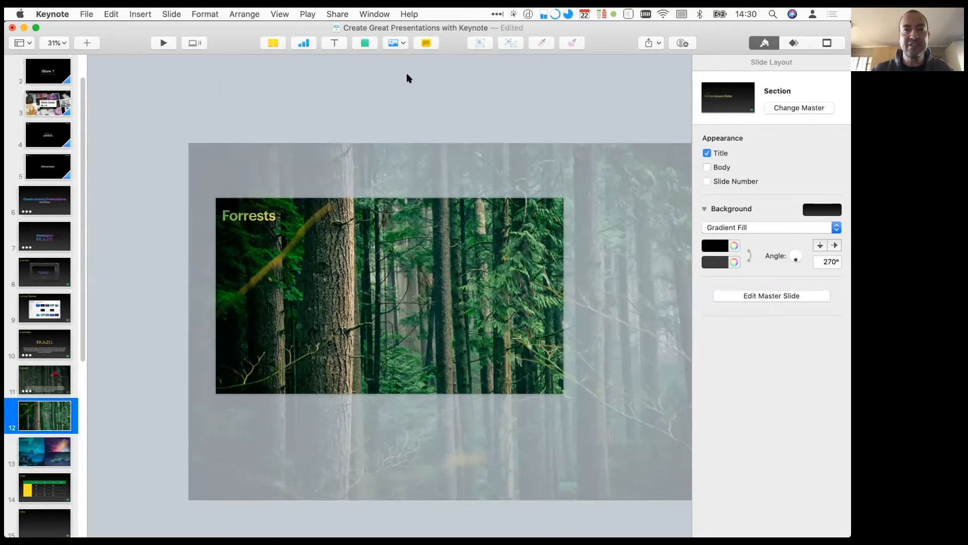
# Start a Pen tool path above slide 12 and trace the thick trunk's right edge down to the mossy branch stub.
pyautogui.click(366, 43)
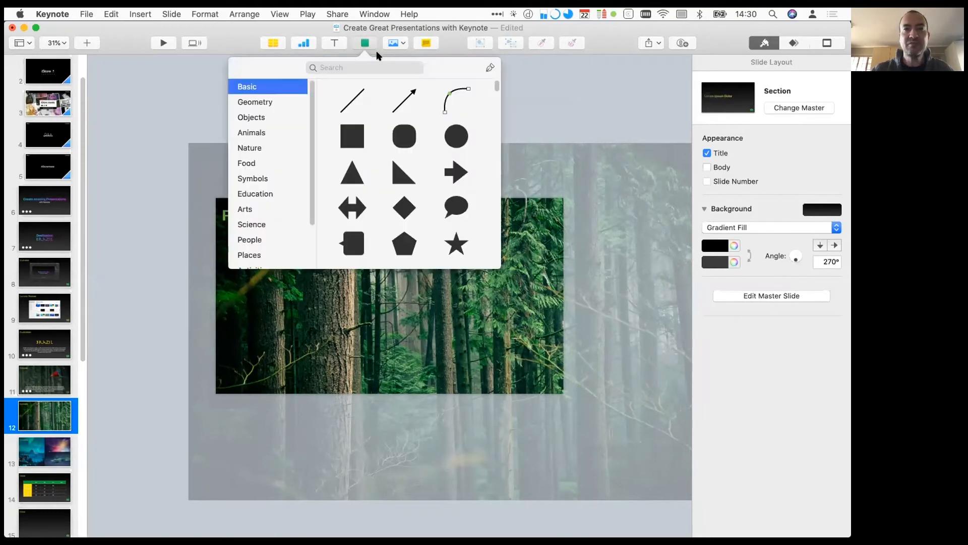
pyautogui.click(489, 67)
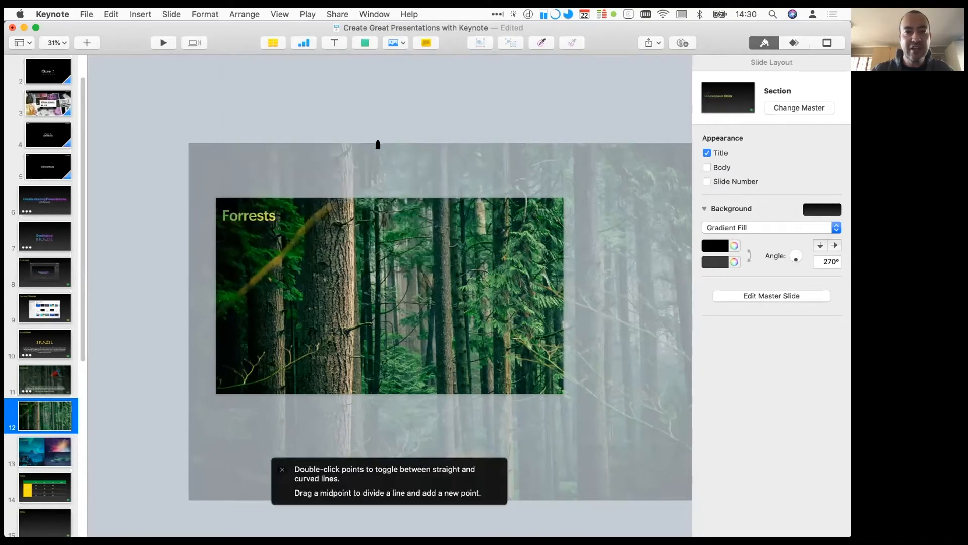
pyautogui.press('super+shift+period')
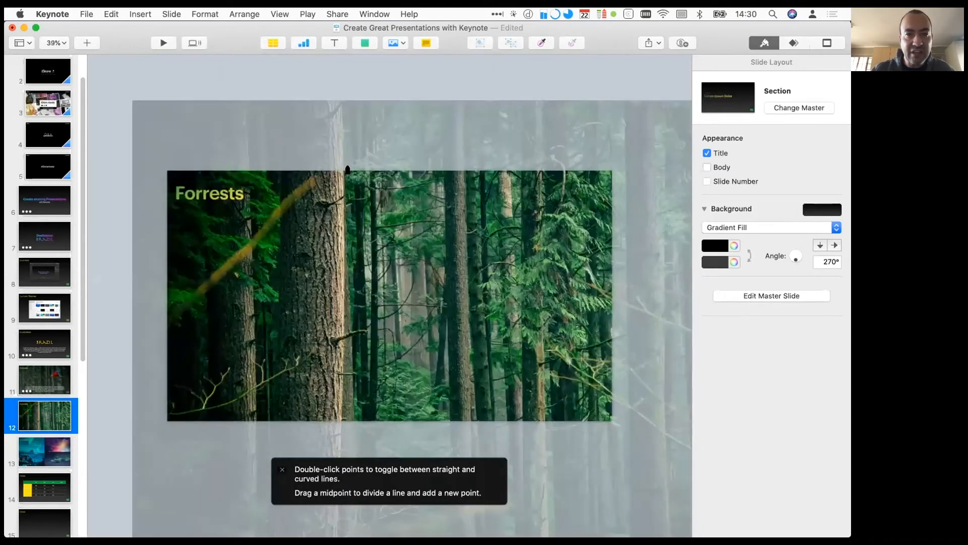
pyautogui.click(343, 124)
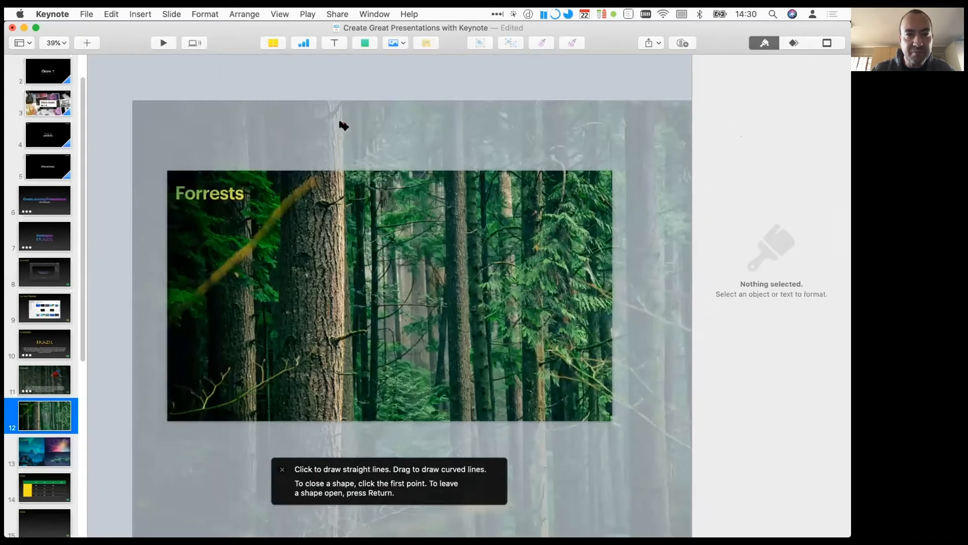
pyautogui.click(345, 216)
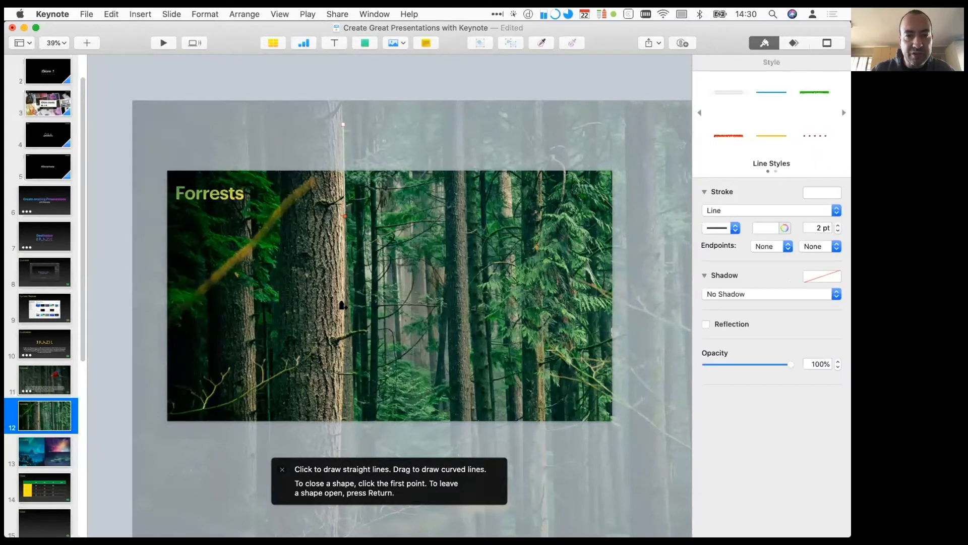
pyautogui.click(344, 306)
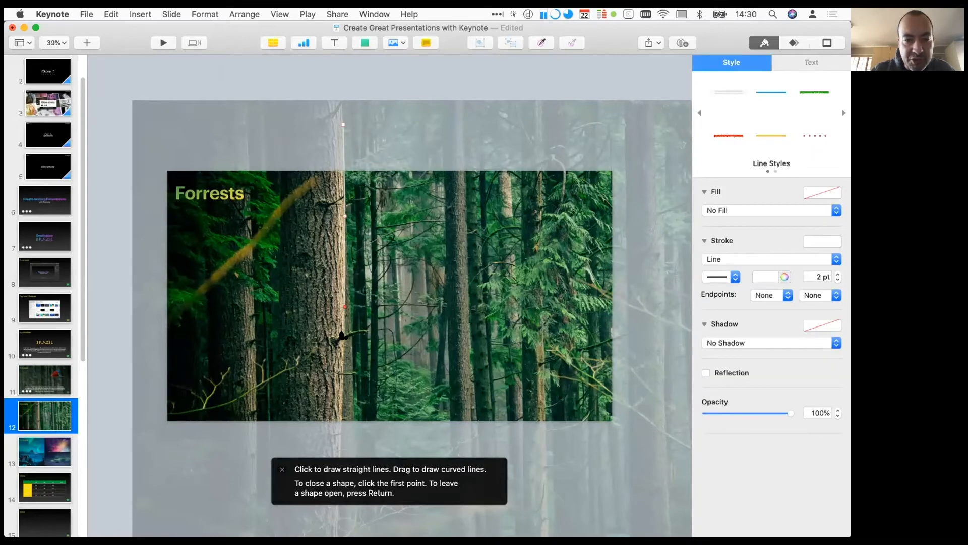
pyautogui.click(345, 334)
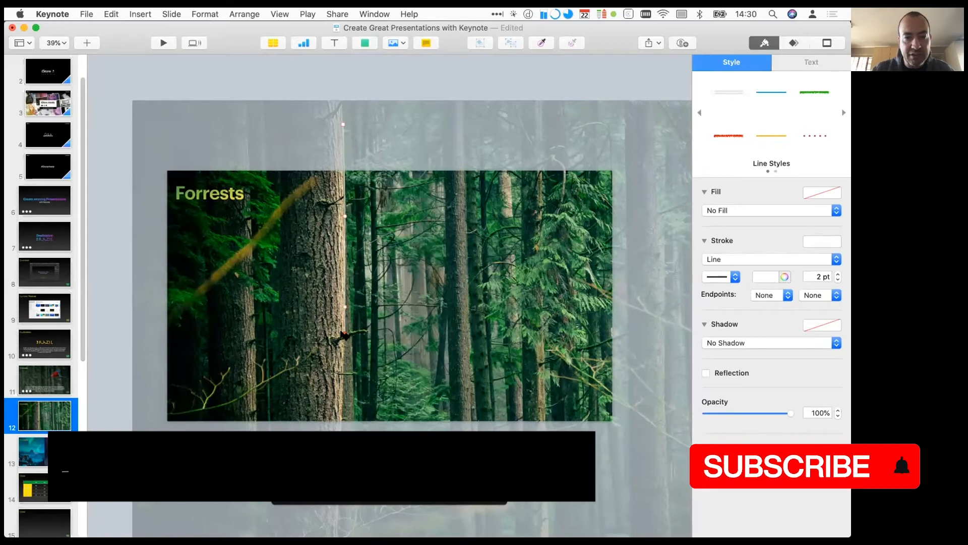
# Trace the mossy branch stub with curved segments, going out along its upper edge, around the tip and back beneath to the trunk.
pyautogui.scroll(10, 343, 335)
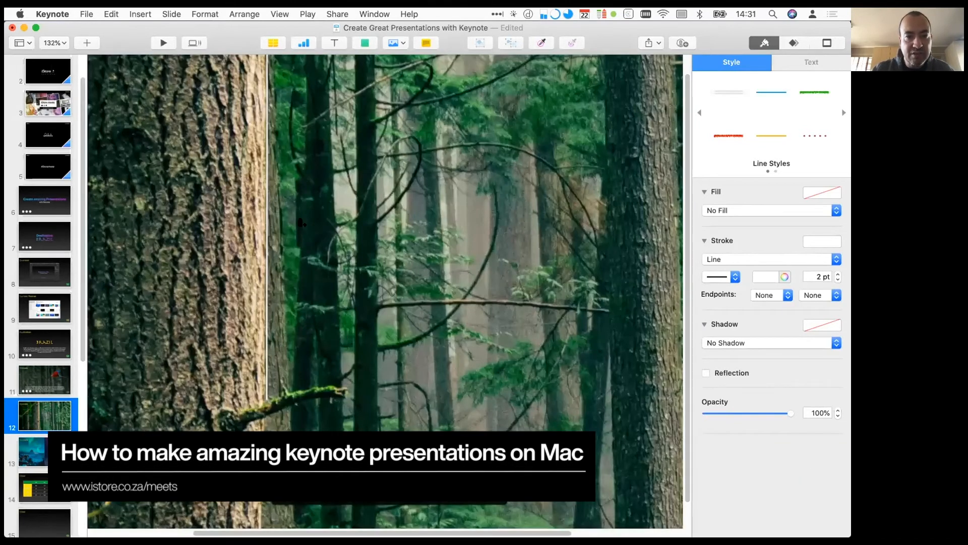
pyautogui.scroll(-5, 300, 222)
pyautogui.scroll(8, 300, 222)
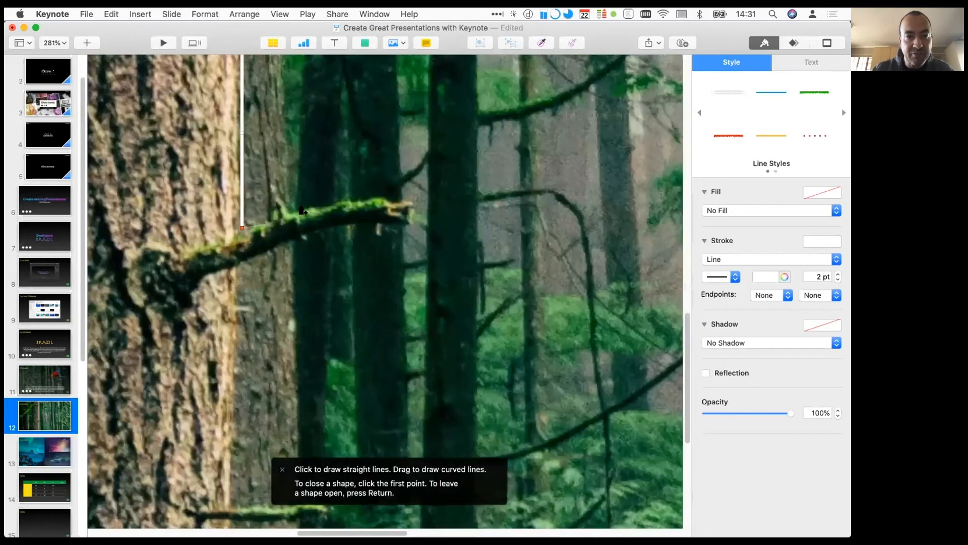
pyautogui.click(317, 207)
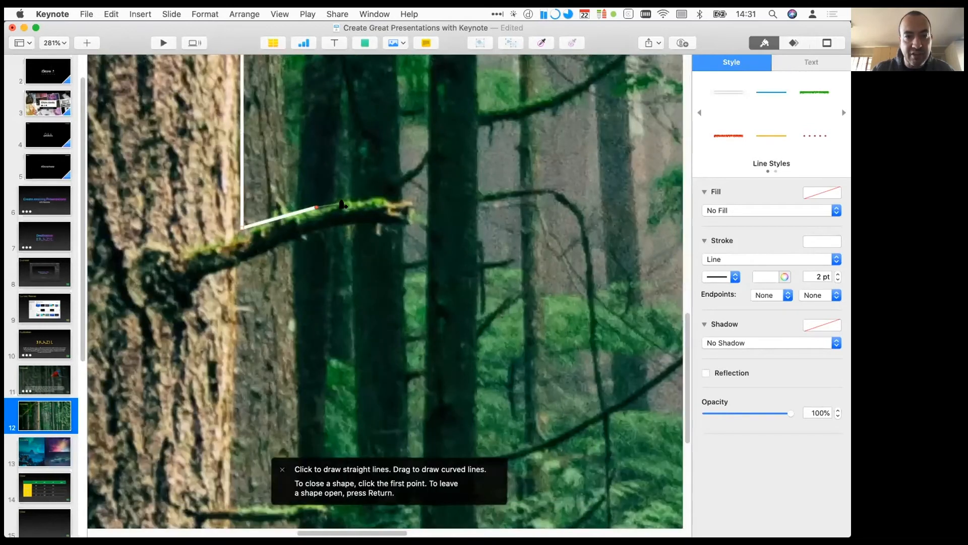
pyautogui.moveTo(376, 200); pyautogui.dragTo(346, 222)
pyautogui.click(406, 205)
pyautogui.click(403, 221)
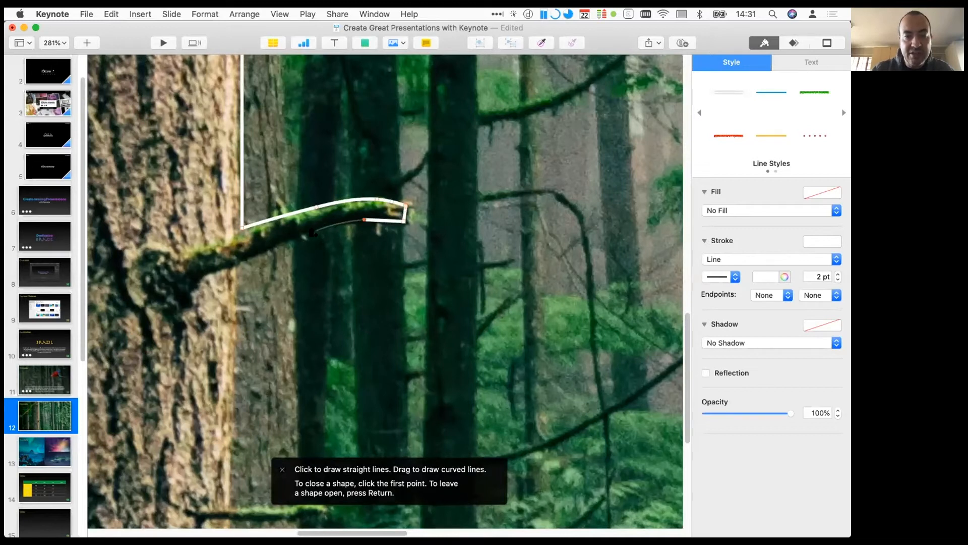
pyautogui.moveTo(271, 248); pyautogui.dragTo(245, 263)
pyautogui.click(240, 266)
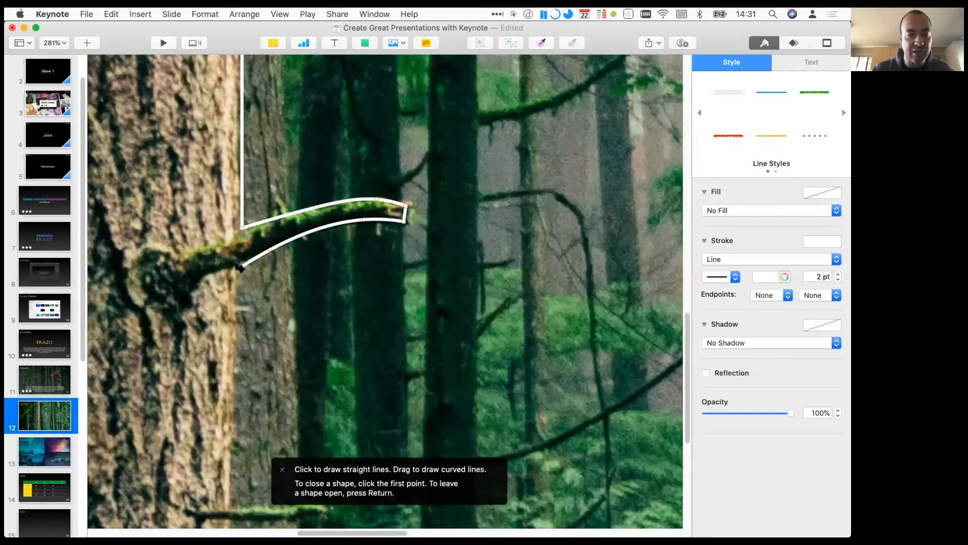
# Continue the path down the trunk and around the slide's left corners, closing it at the starting point, about 897 by 1309 pt overall.
pyautogui.scroll(-2, 240, 268)
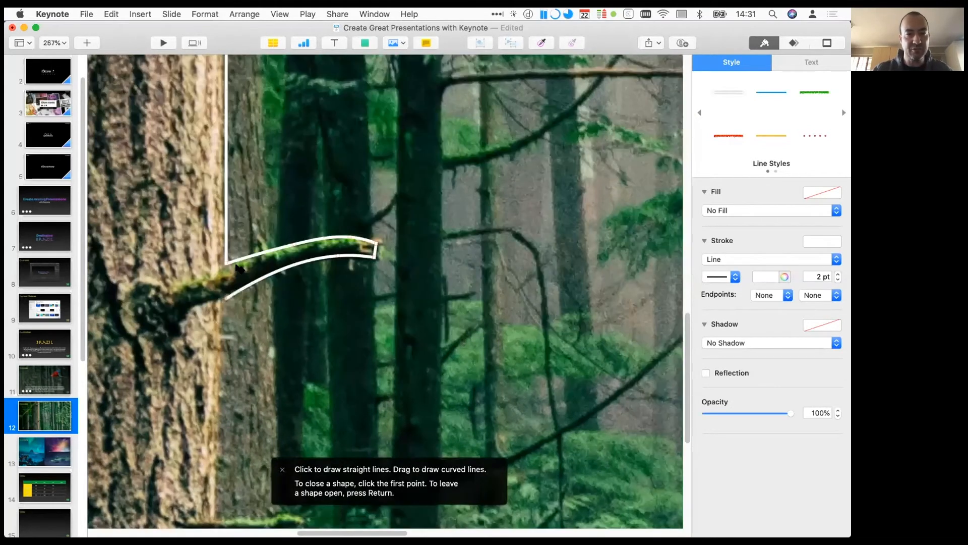
pyautogui.scroll(-5, 238, 267)
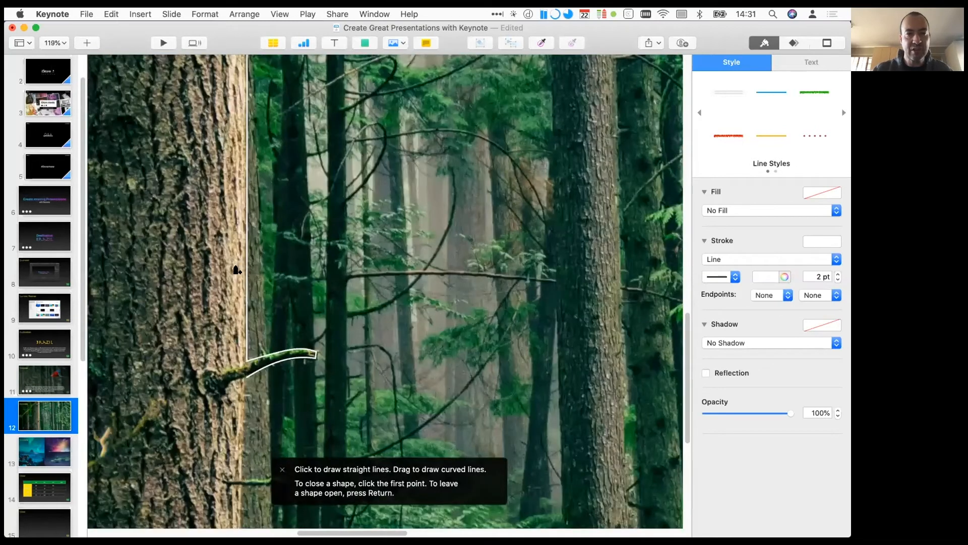
pyautogui.scroll(-5, 315, 305)
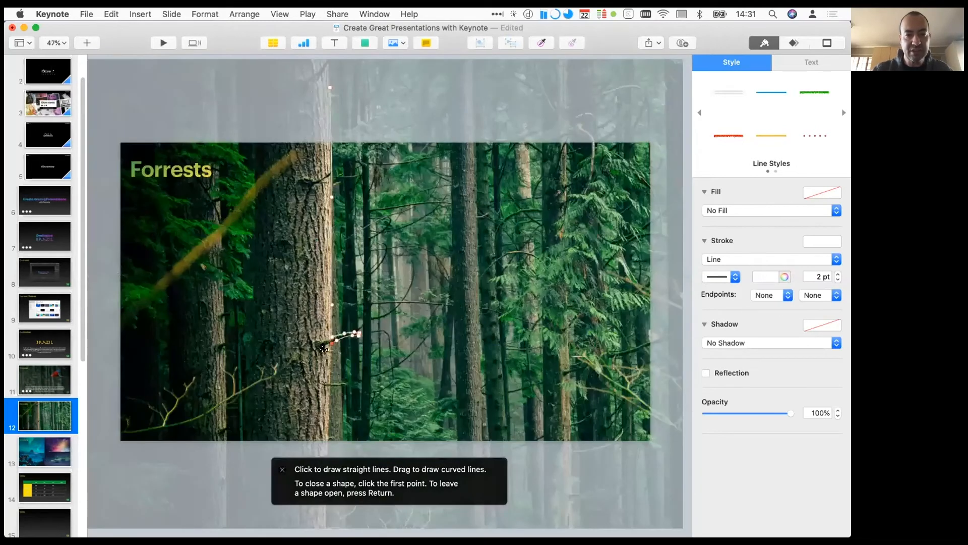
pyautogui.click(329, 409)
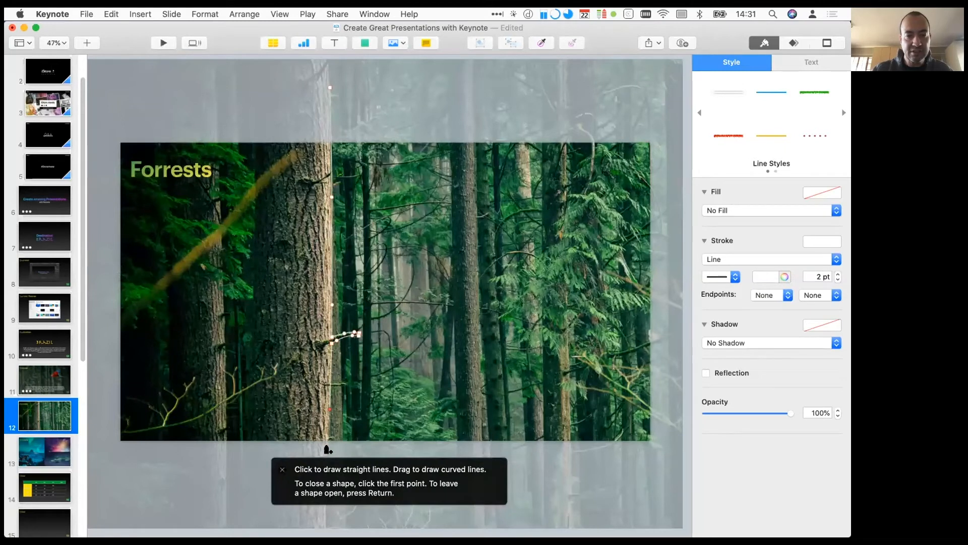
pyautogui.click(328, 447)
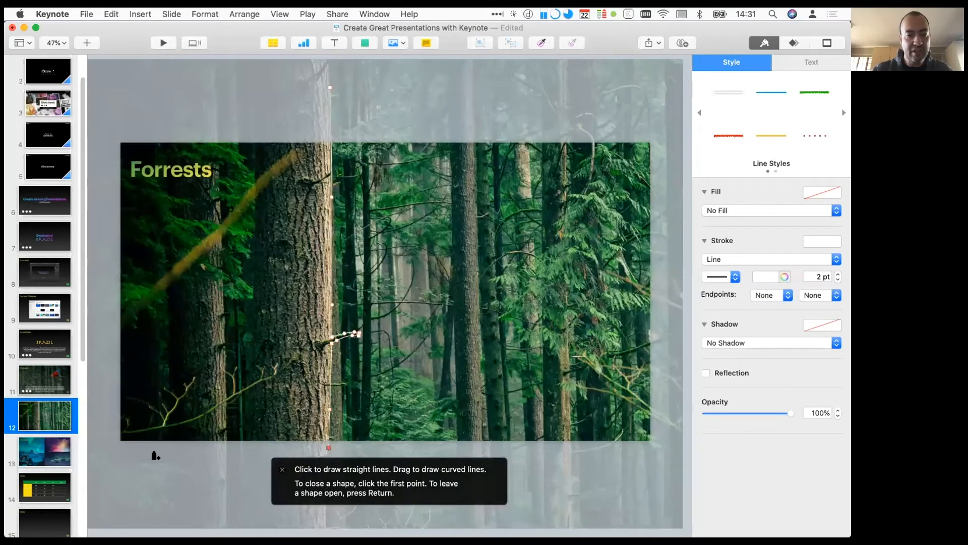
pyautogui.click(109, 448)
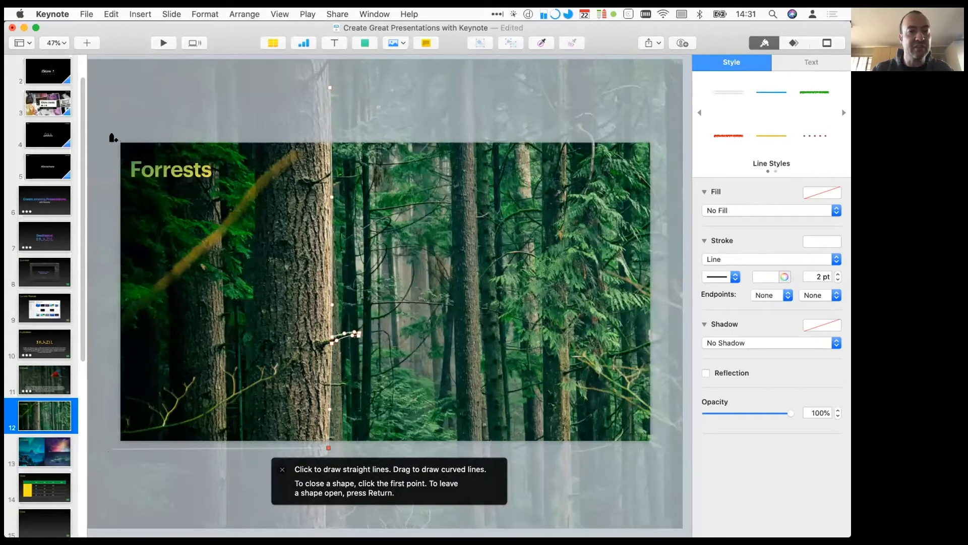
pyautogui.click(115, 116)
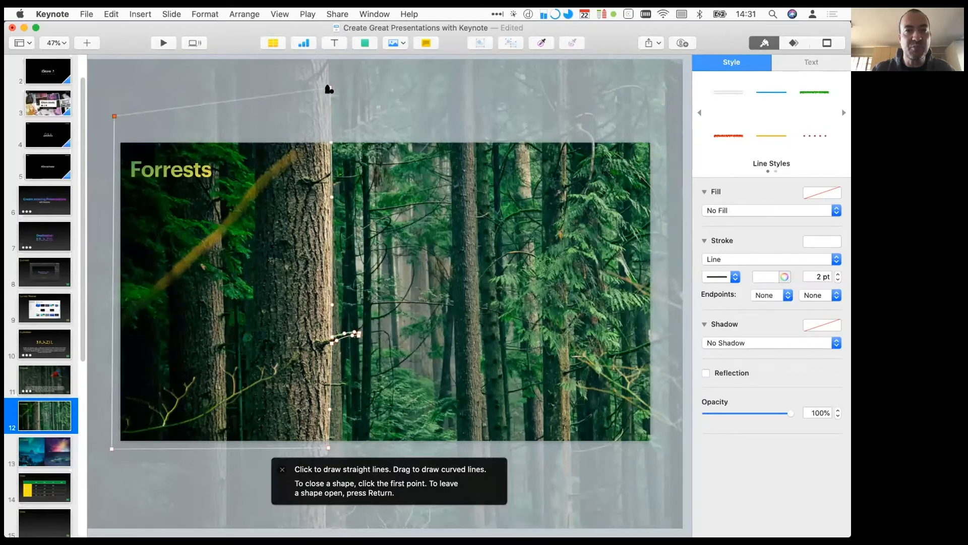
pyautogui.click(331, 90)
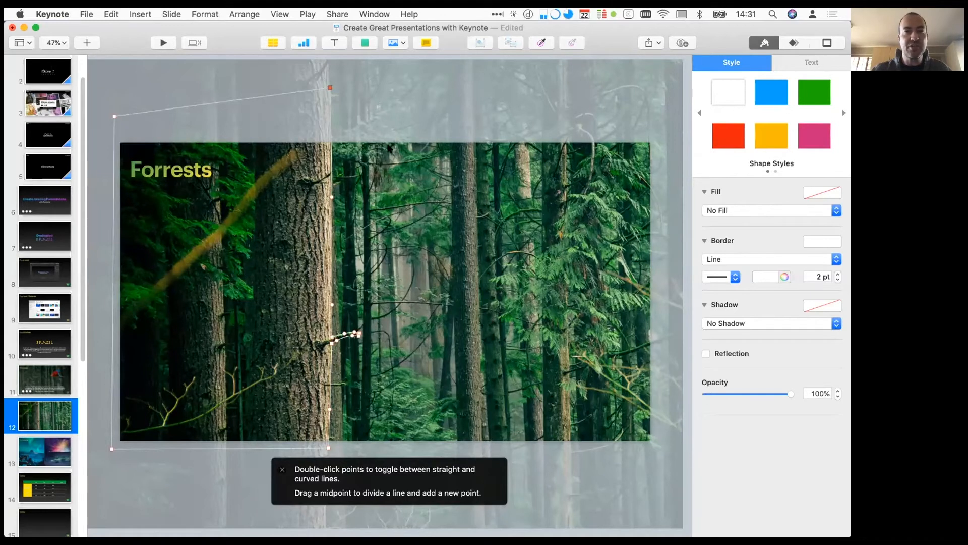
# Mask the forest photo with the pen-drawn trunk outline.
pyautogui.click(320, 125)
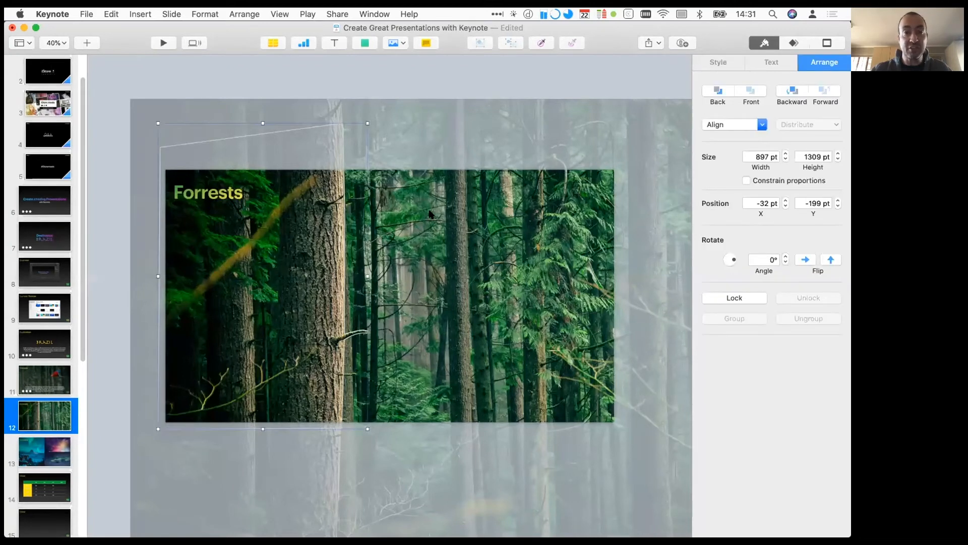
pyautogui.keyDown('shift'); pyautogui.click(430, 214); pyautogui.keyUp('shift')
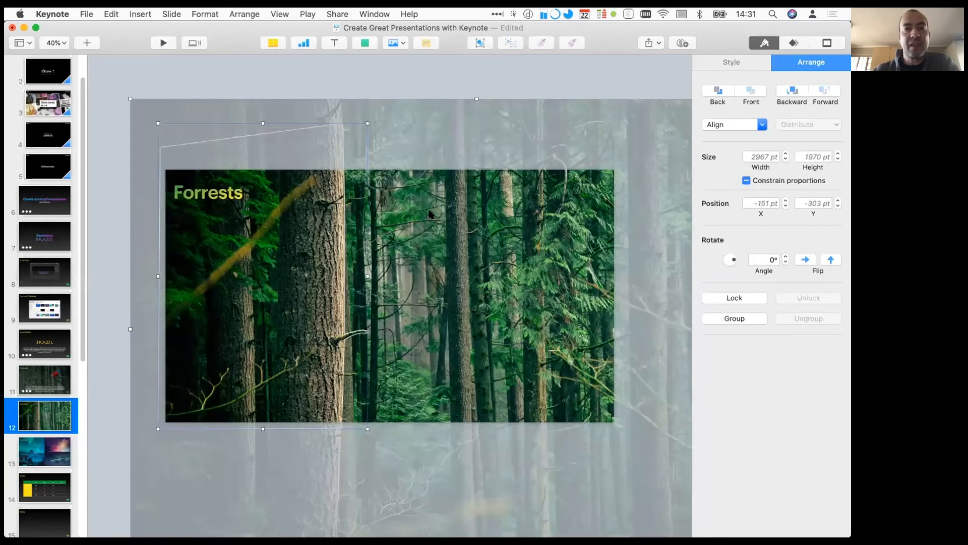
pyautogui.click(205, 13)
pyautogui.moveTo(217, 92)
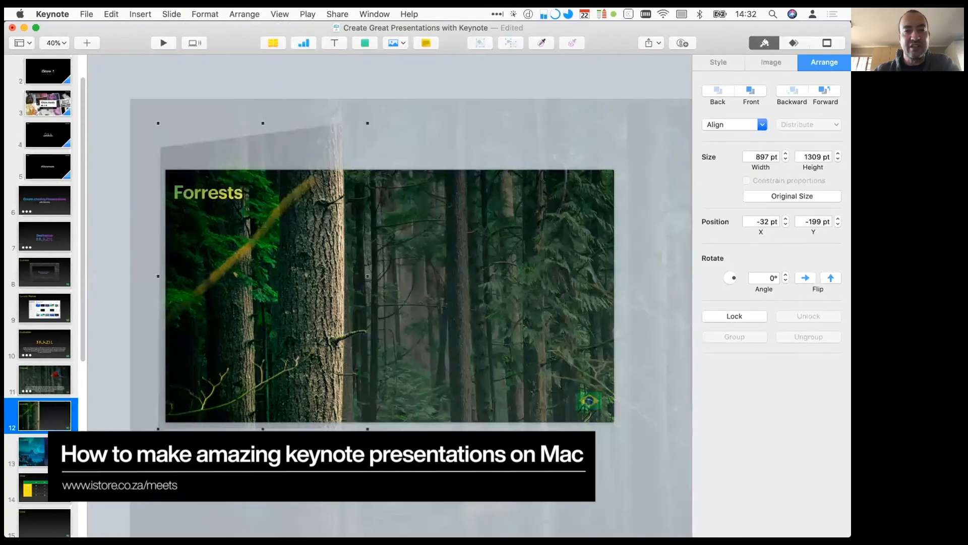
pyautogui.click(439, 92)
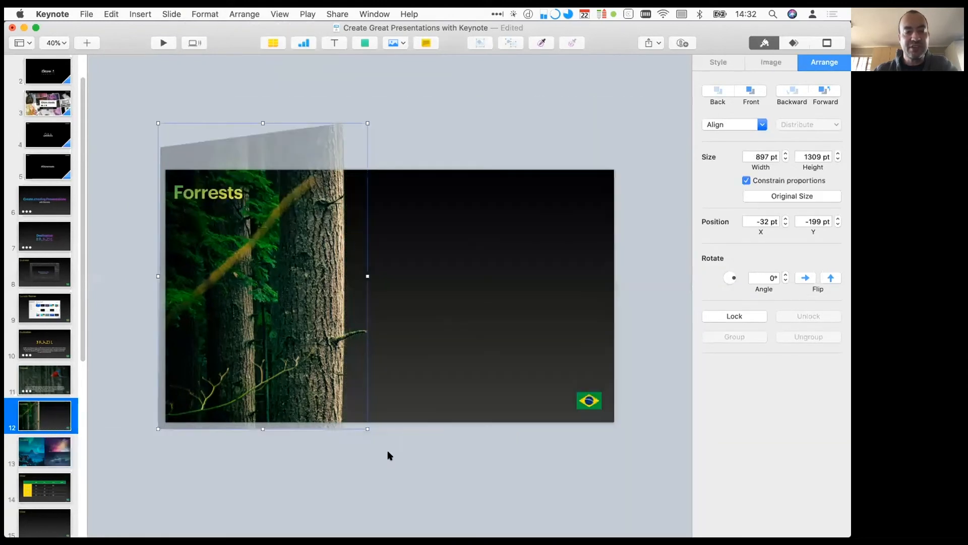
# Enlarge the masked trunk photo to 1119 by 1633 pt and place it at X -55 pt, Y -498 pt.
pyautogui.click(320, 378)
pyautogui.click(321, 379)
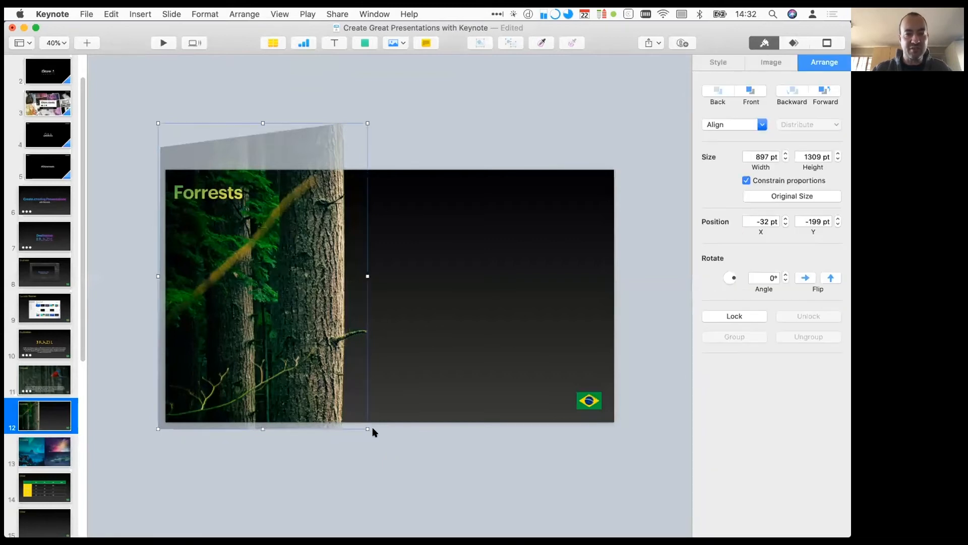
pyautogui.moveTo(366, 427); pyautogui.dragTo(430, 470)
pyautogui.moveTo(356, 436); pyautogui.dragTo(351, 402)
pyautogui.moveTo(405, 88)
pyautogui.mouseDown()
pyautogui.moveTo(402, 75)
pyautogui.moveTo(415, 73)
pyautogui.mouseUp()
pyautogui.moveTo(346, 281); pyautogui.dragTo(345, 261)
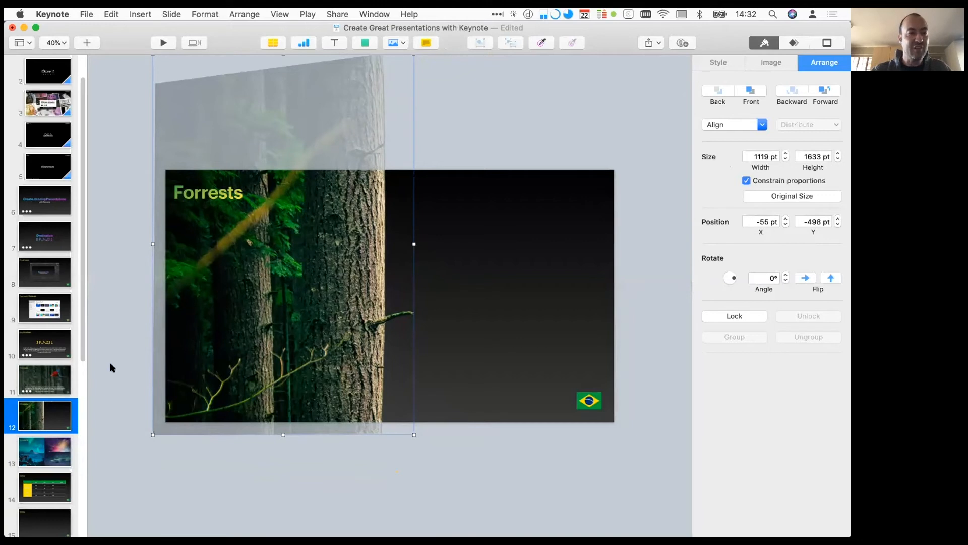
# Copy the Amazon rainforest paragraph text box from slide 11.
pyautogui.click(40, 382)
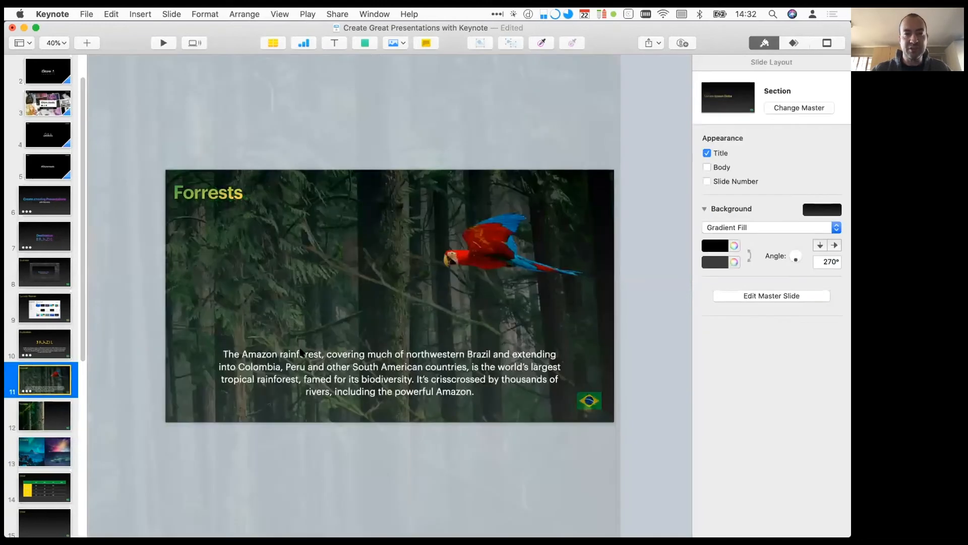
pyautogui.click(356, 367)
pyautogui.press('super+c')
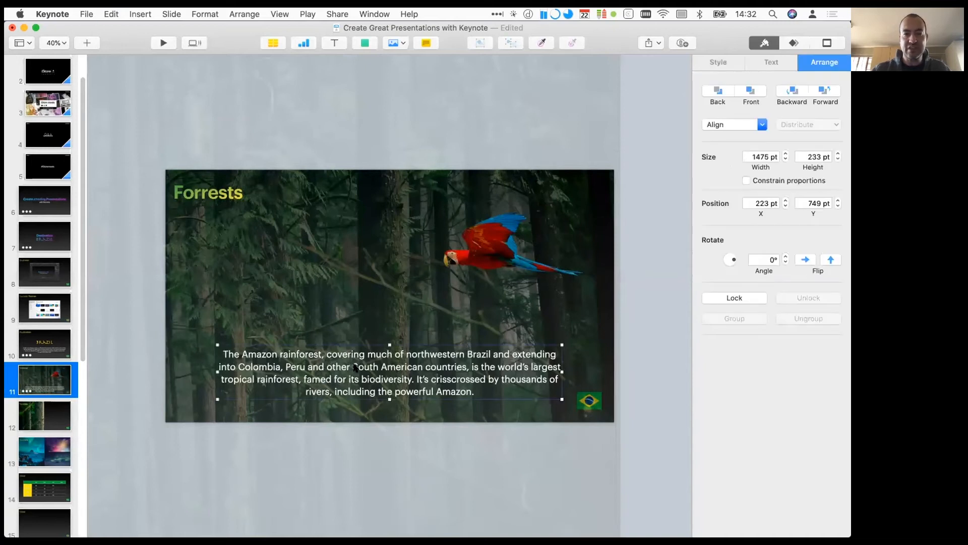
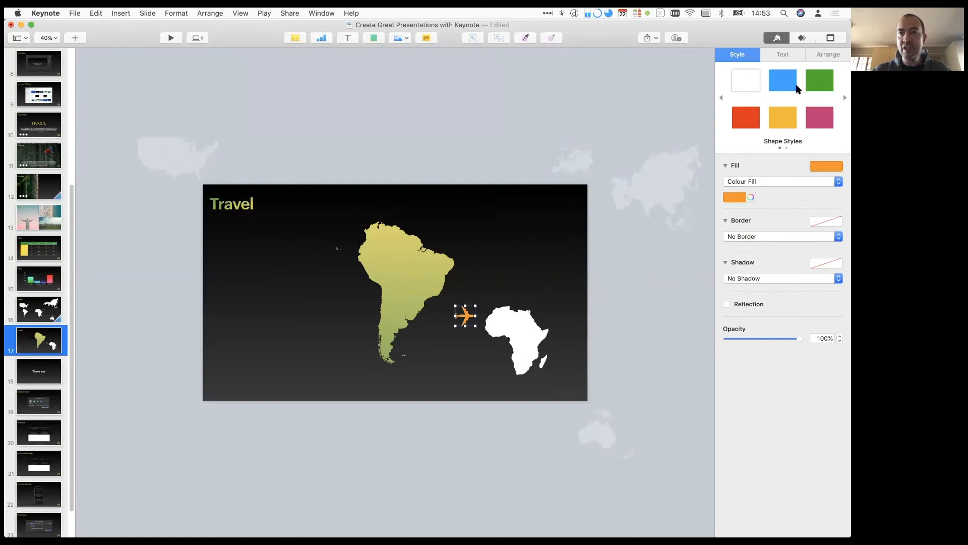
# Rotate the orange plane on the Travel slide to 91.5° and move it to Africa's southern tip at X 1533 pt, Y 877 pt.
pyautogui.click(828, 54)
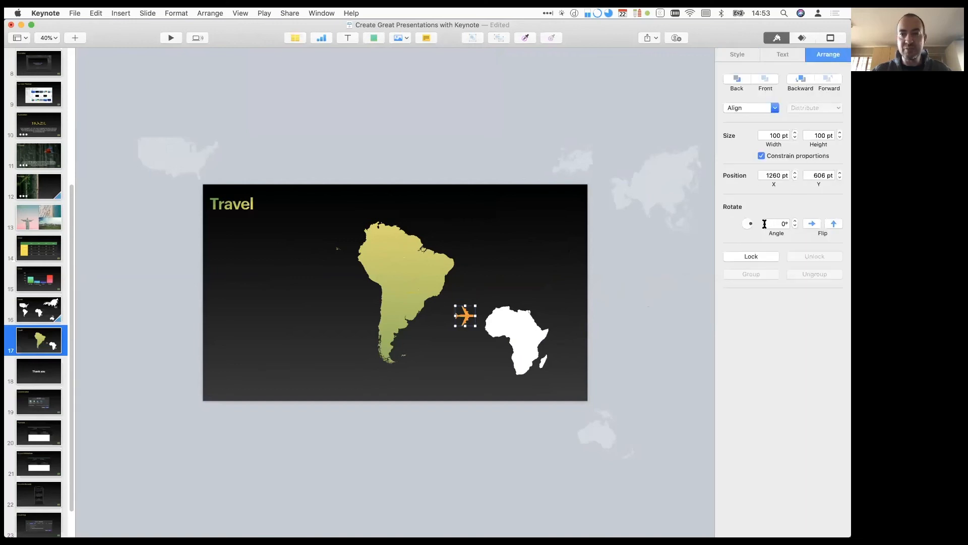
pyautogui.moveTo(751, 225); pyautogui.dragTo(748, 217)
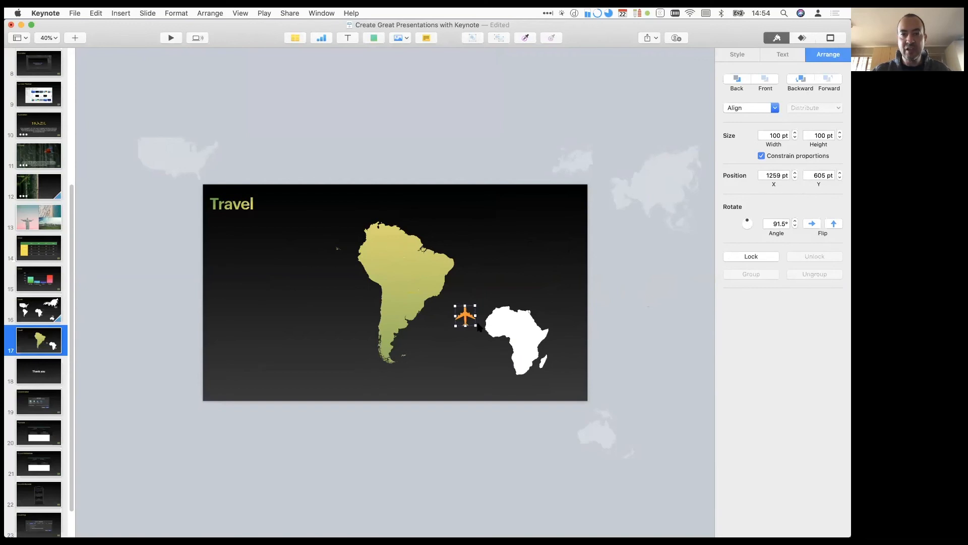
pyautogui.moveTo(469, 319); pyautogui.dragTo(523, 373)
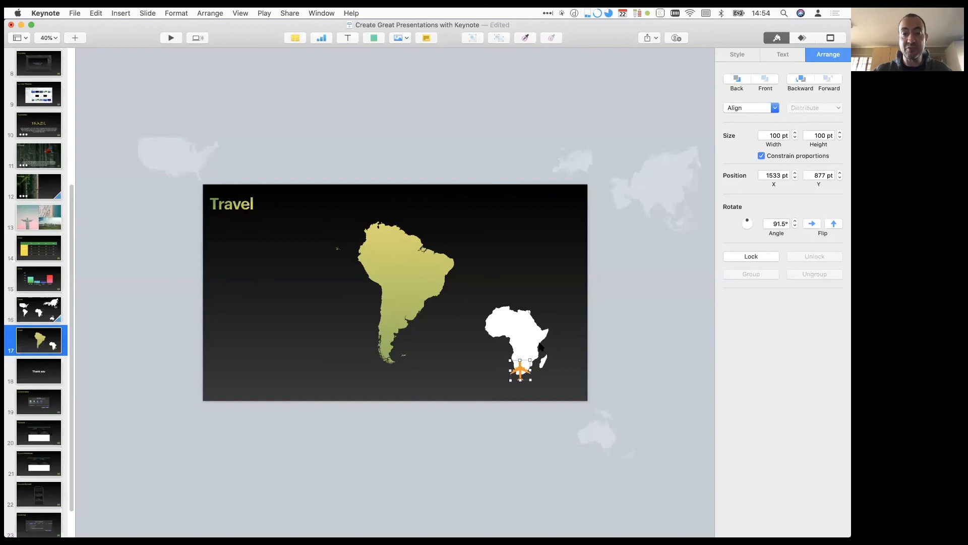
# Add a Move action to the orange plane ending at Africa's northern coast, at X 1469 pt, Y 572 pt.
pyautogui.click(806, 39)
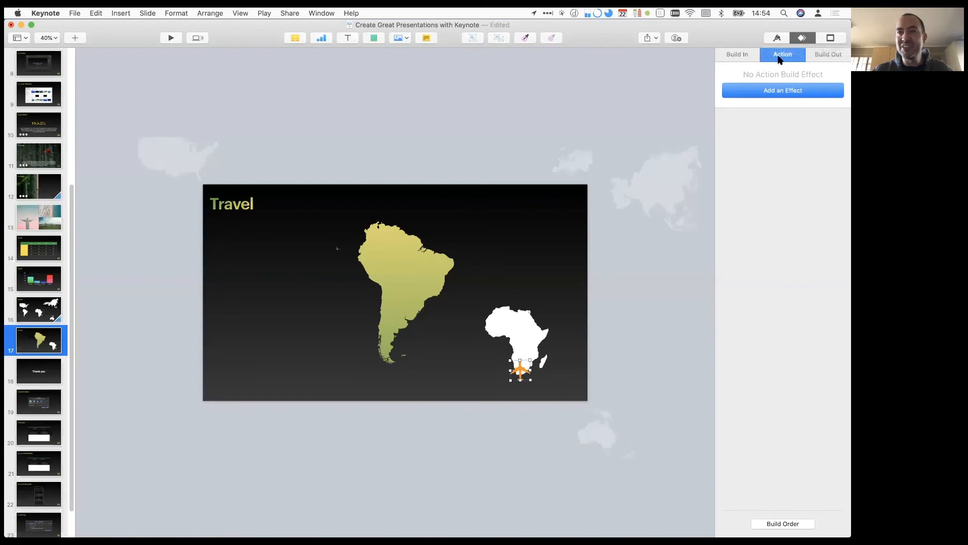
pyautogui.click(753, 57)
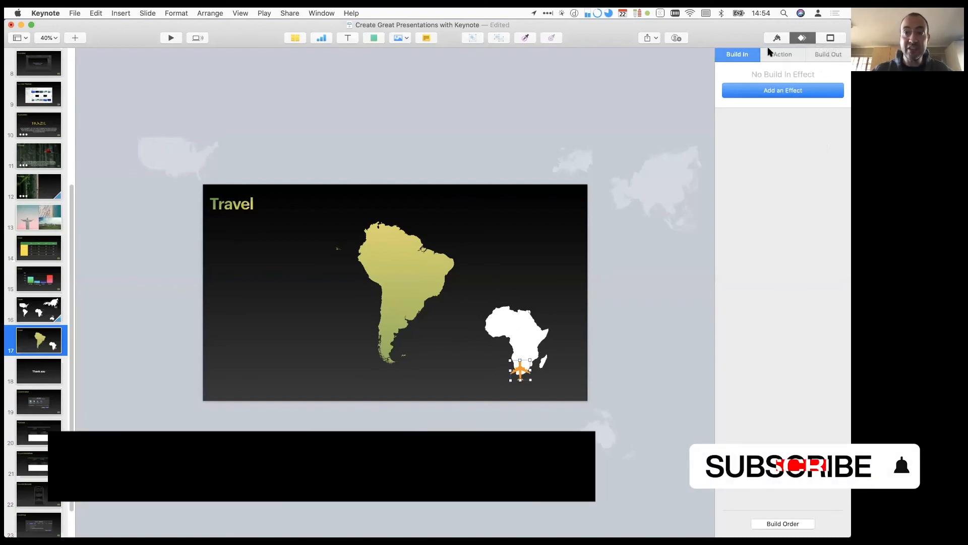
pyautogui.click(805, 54)
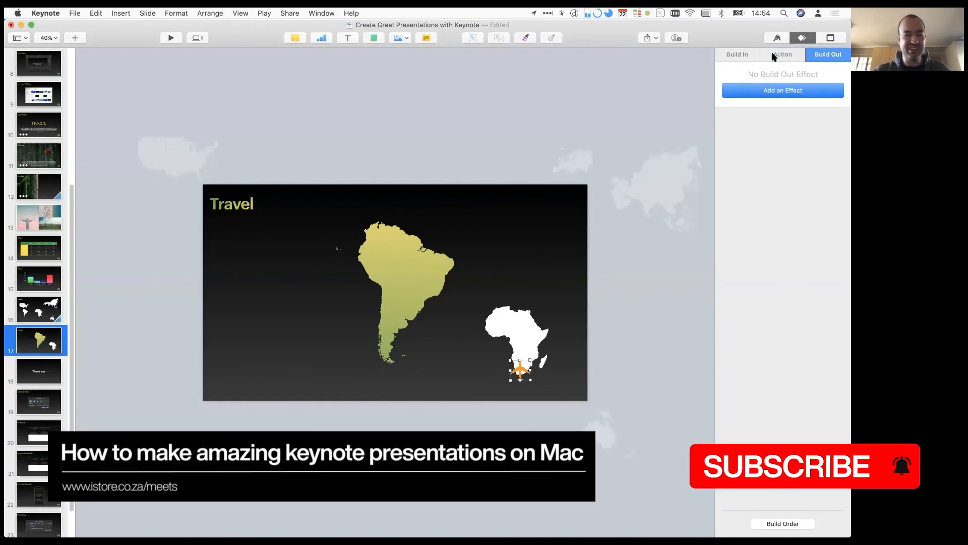
pyautogui.click(783, 56)
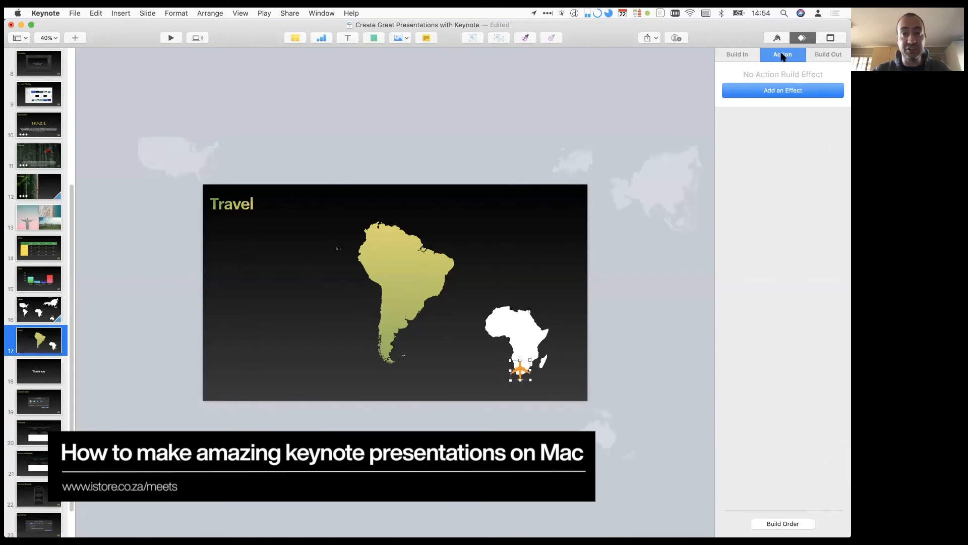
pyautogui.click(780, 93)
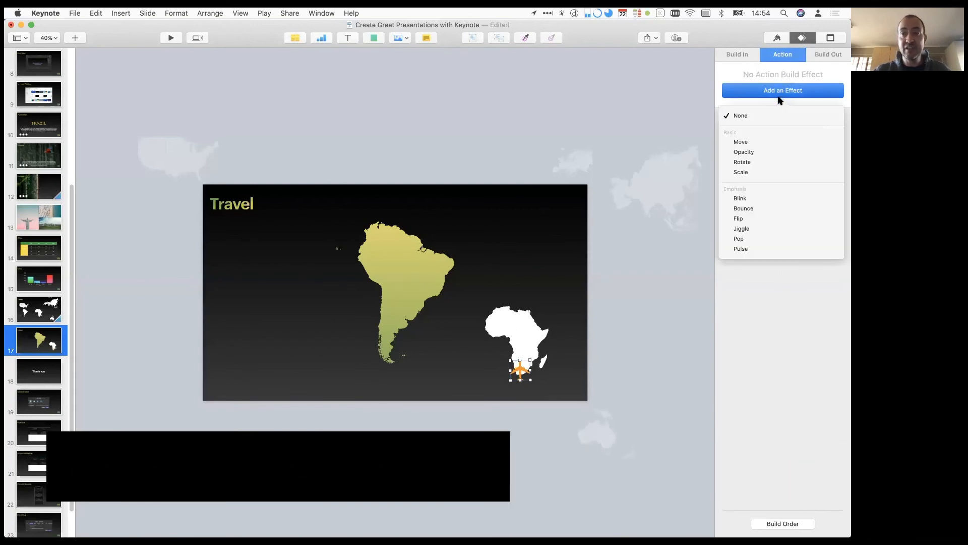
pyautogui.click(740, 143)
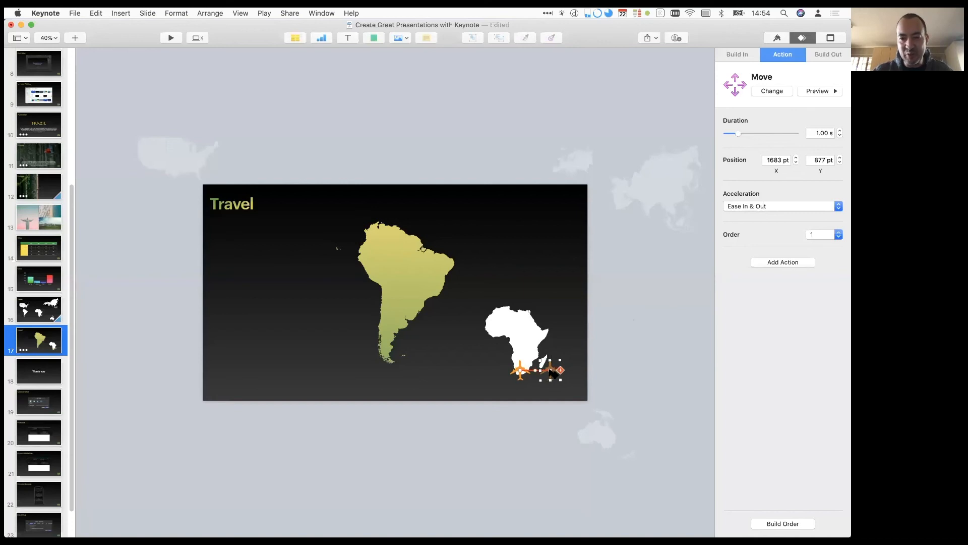
pyautogui.moveTo(552, 373); pyautogui.dragTo(509, 310)
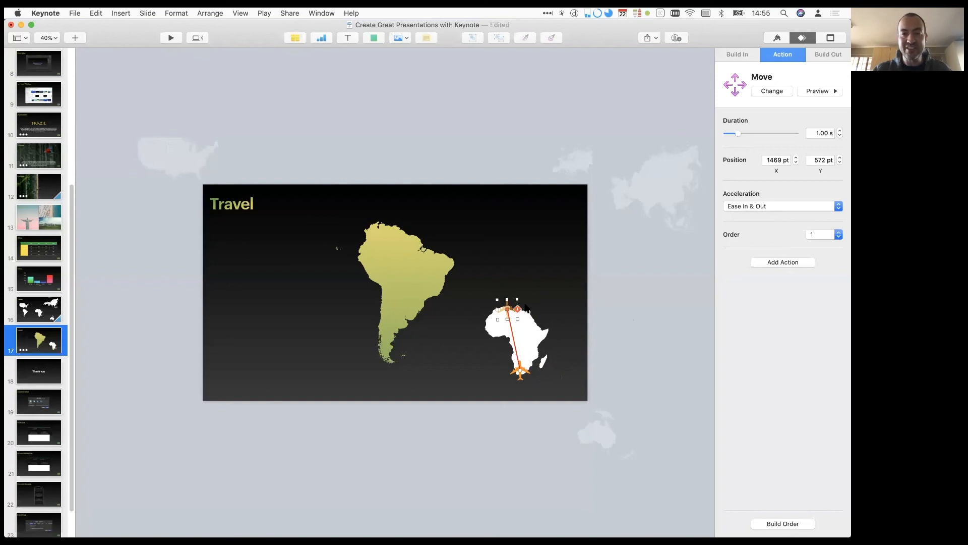
# Add a Rotate action after the plane's first move, turning it 65° anticlockwise.
pyautogui.click(518, 309)
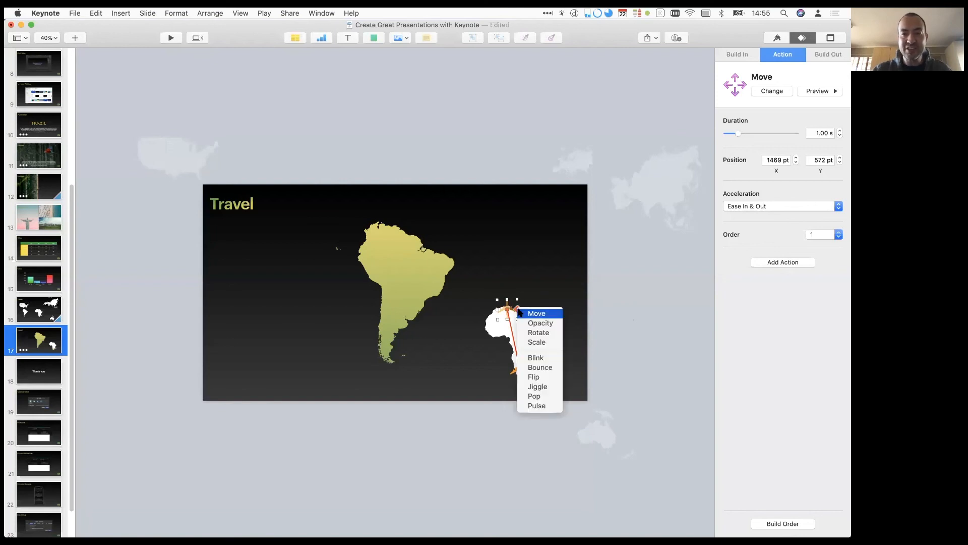
pyautogui.click(528, 333)
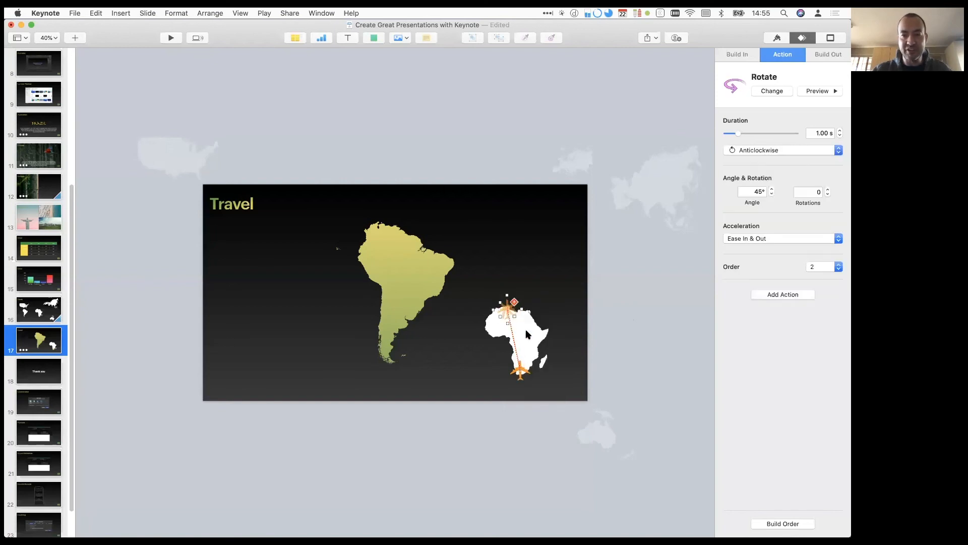
pyautogui.click(771, 191)
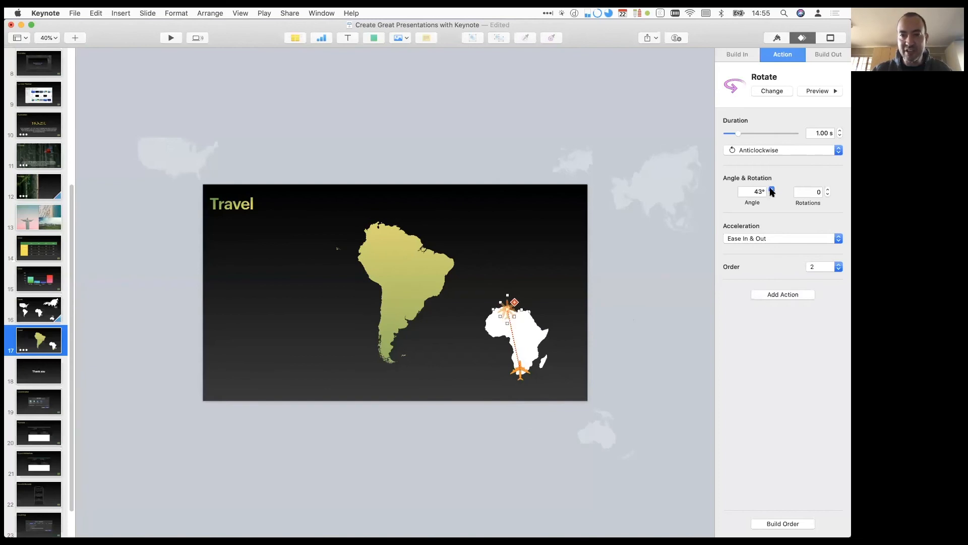
pyautogui.click(771, 190)
pyautogui.click(771, 190)
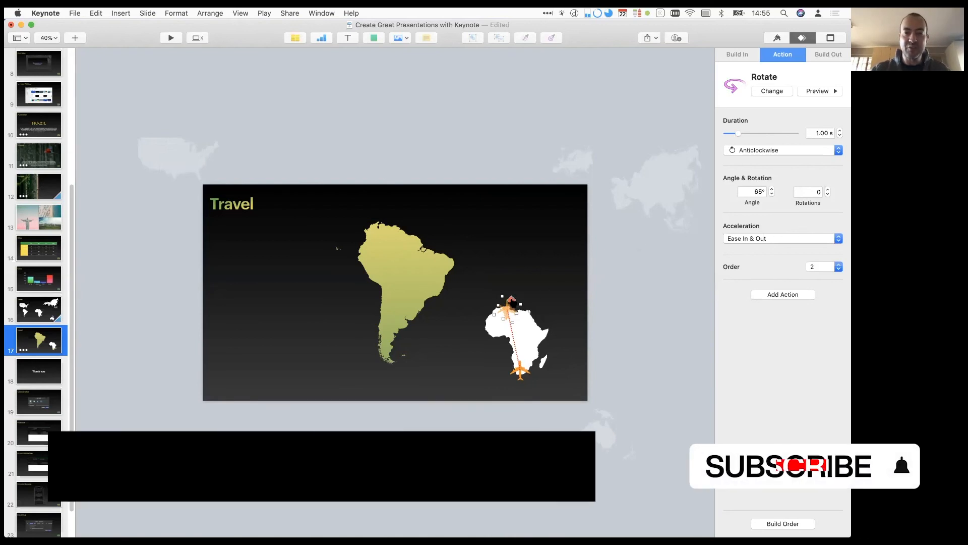
# Add a second Move action taking the plane to South America at X 987 pt, Y 405 pt, and bend its path into an upward arc.
pyautogui.click(512, 301)
pyautogui.click(525, 305)
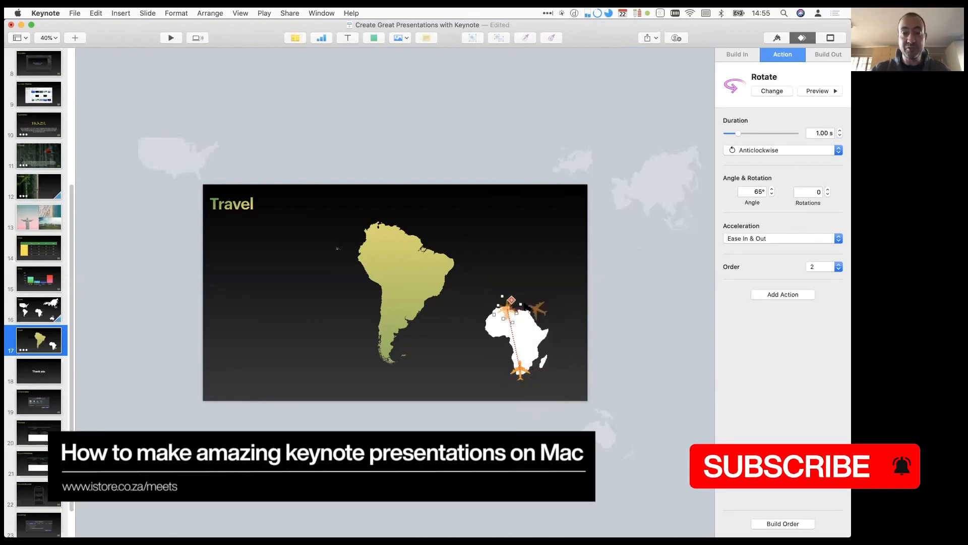
pyautogui.moveTo(538, 311); pyautogui.dragTo(417, 281)
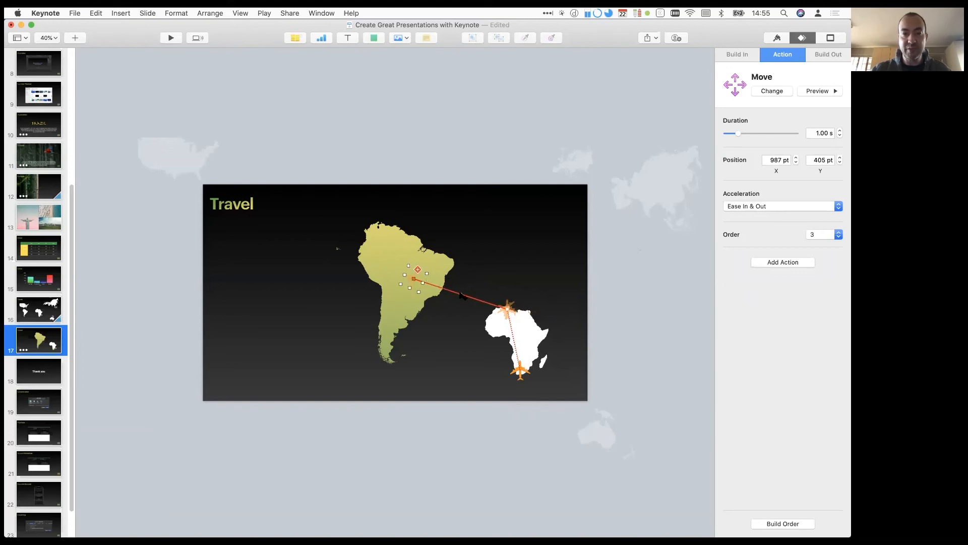
pyautogui.moveTo(462, 295); pyautogui.dragTo(472, 272)
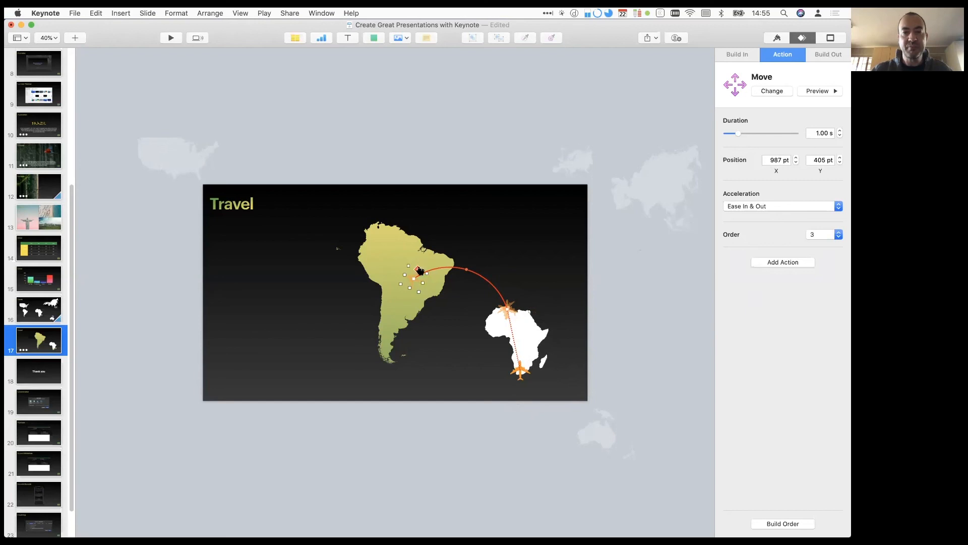
# Add an Opacity action at the plane's South American end point and set the opacity to 0%.
pyautogui.click(418, 269)
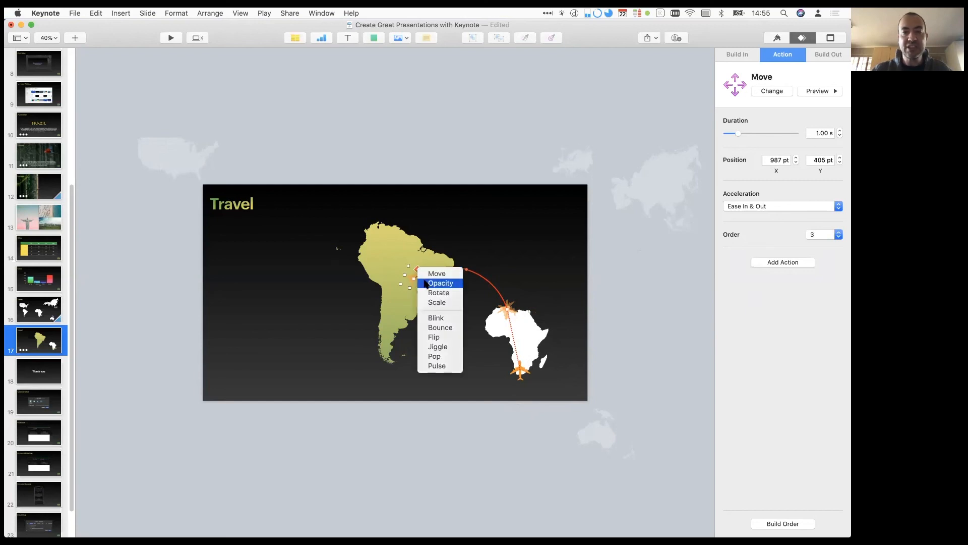
pyautogui.click(425, 284)
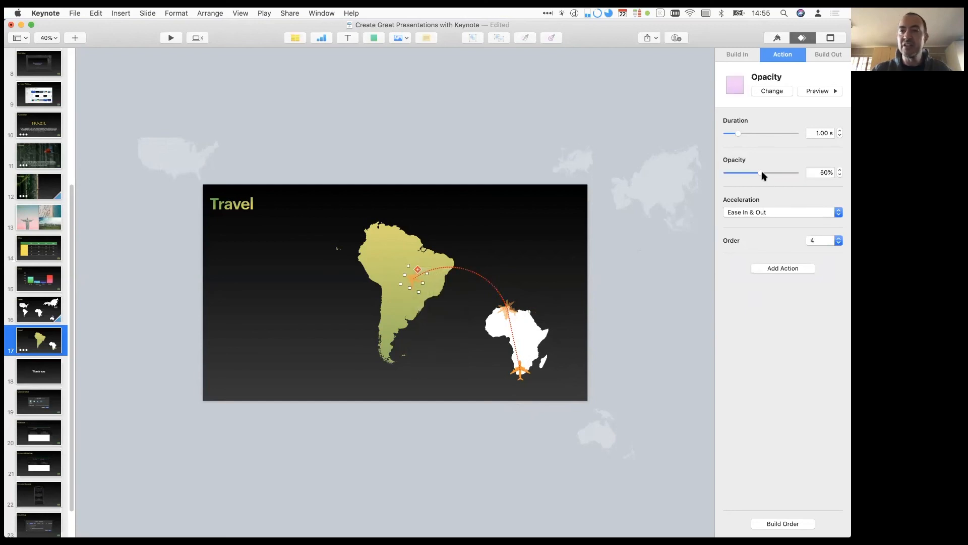
pyautogui.moveTo(761, 172); pyautogui.dragTo(715, 176)
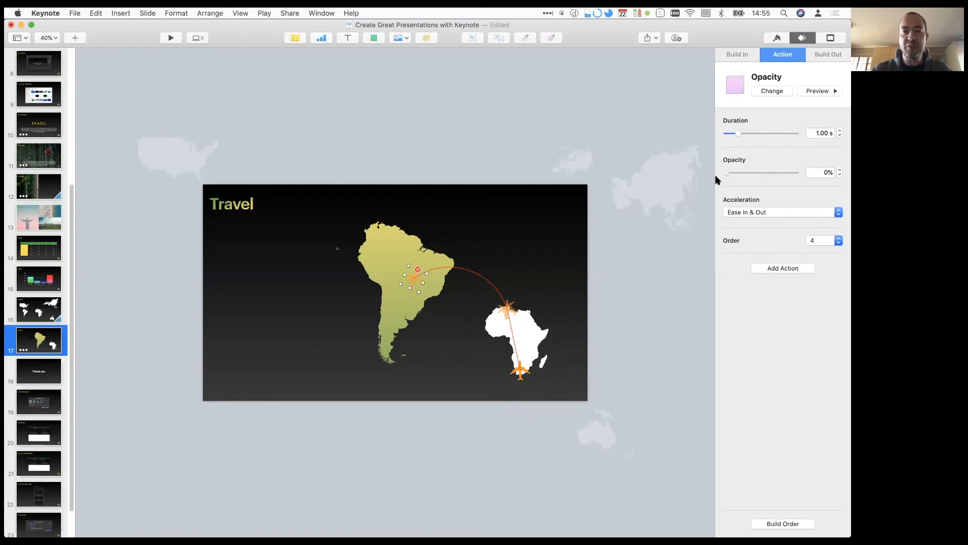
# Chain the plane's Rotate, second Move and Opacity builds so each starts after the previous build, and preview the full animation.
pyautogui.click(522, 376)
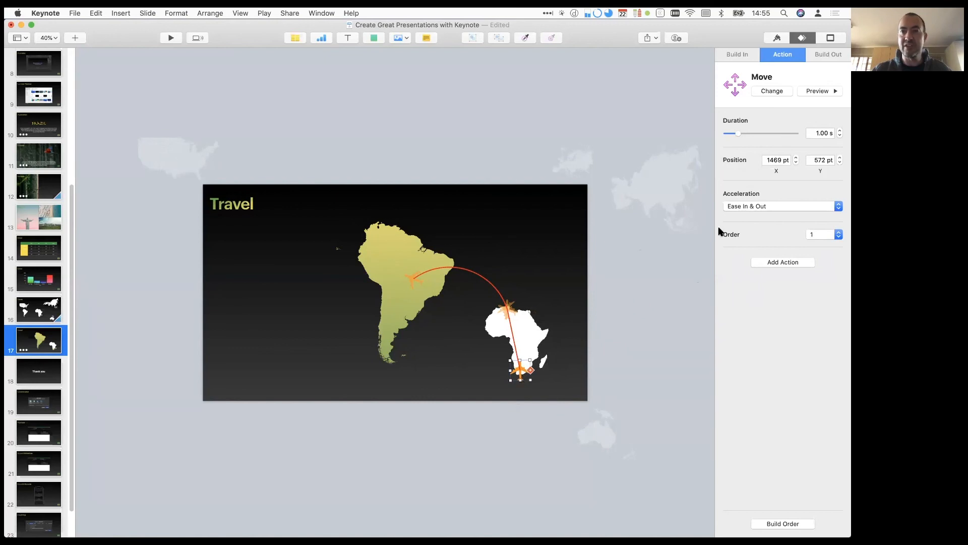
pyautogui.click(817, 91)
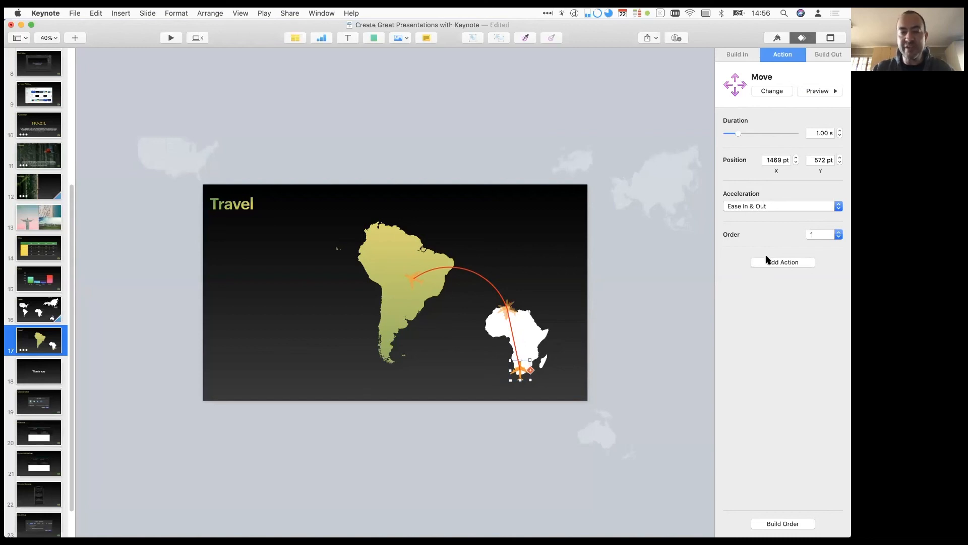
pyautogui.click(775, 523)
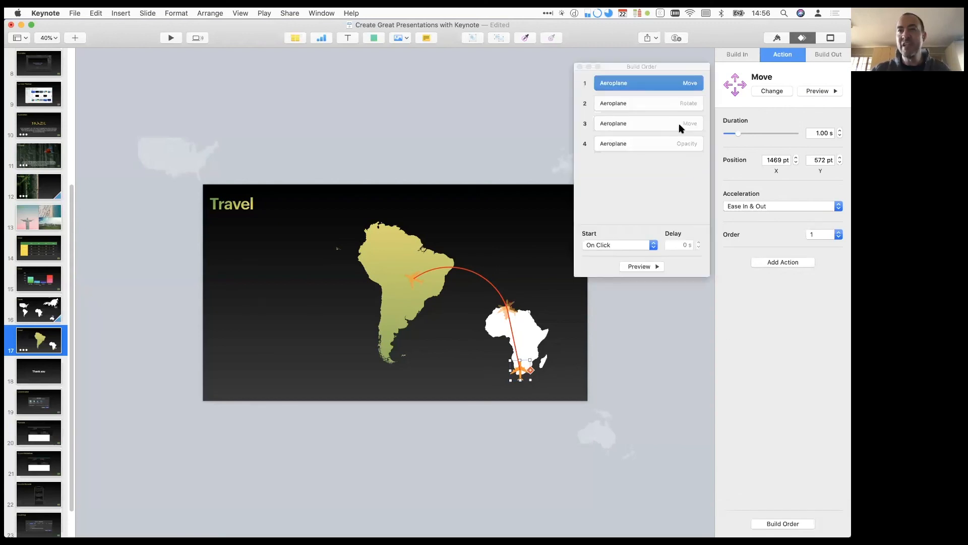
pyautogui.moveTo(644, 100); pyautogui.dragTo(631, 123)
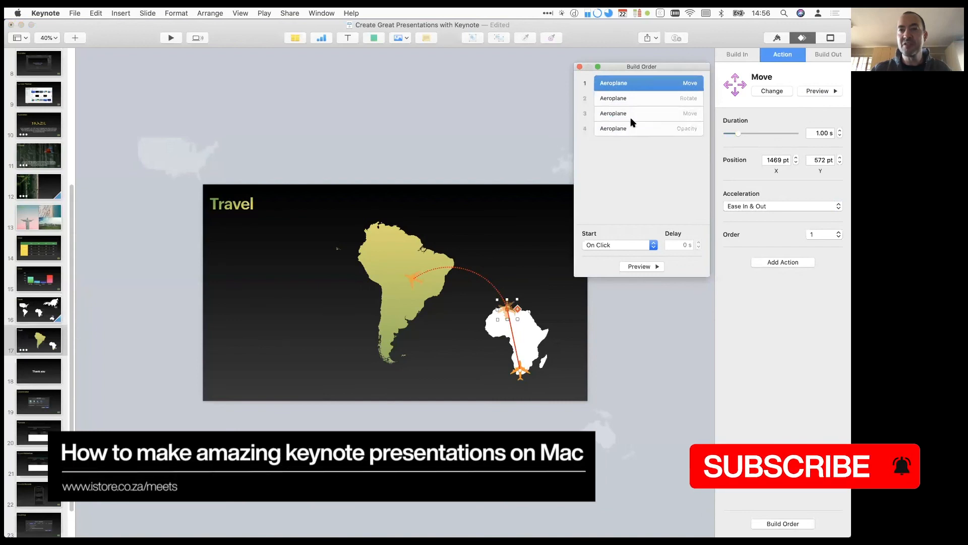
pyautogui.click(622, 114)
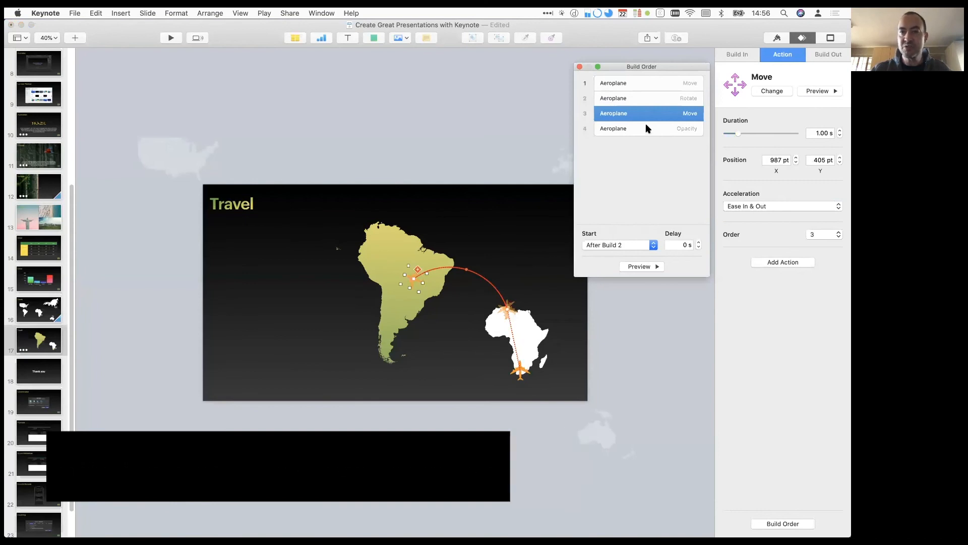
pyautogui.click(634, 129)
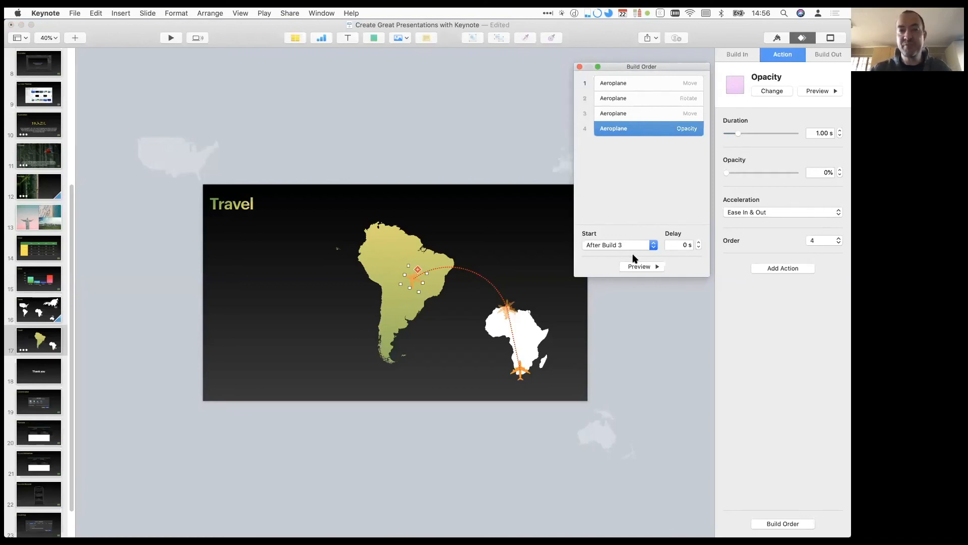
pyautogui.click(639, 266)
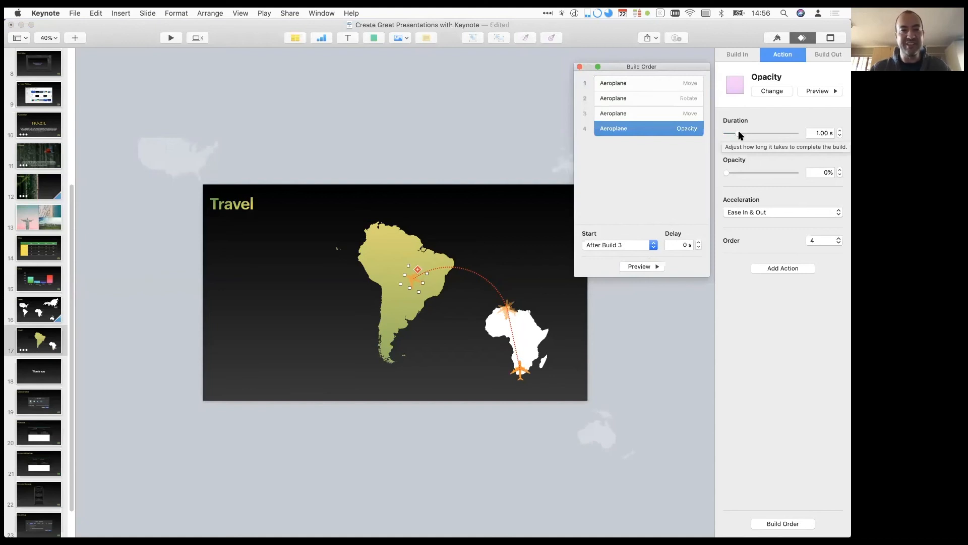
pyautogui.click(580, 67)
pyautogui.click(555, 112)
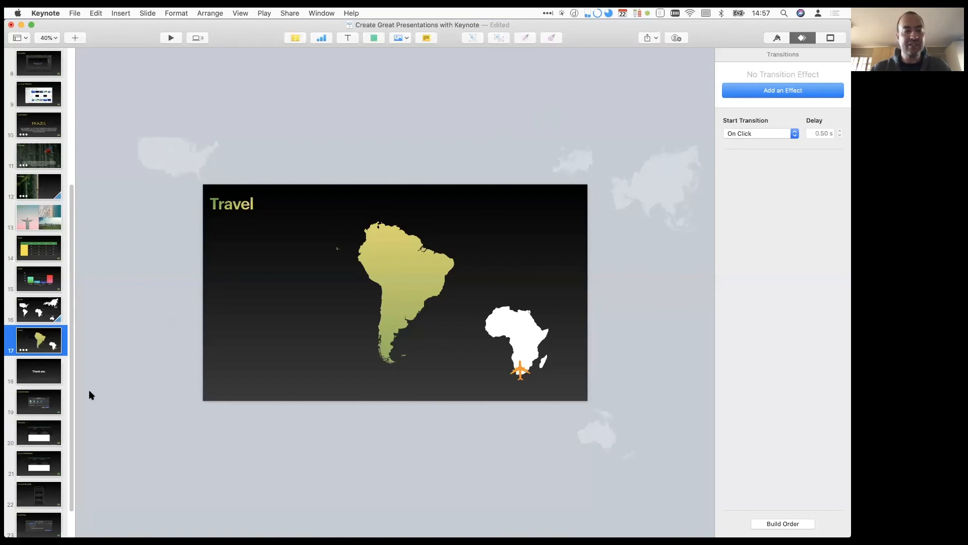
pyautogui.scroll(-2, 39, 399)
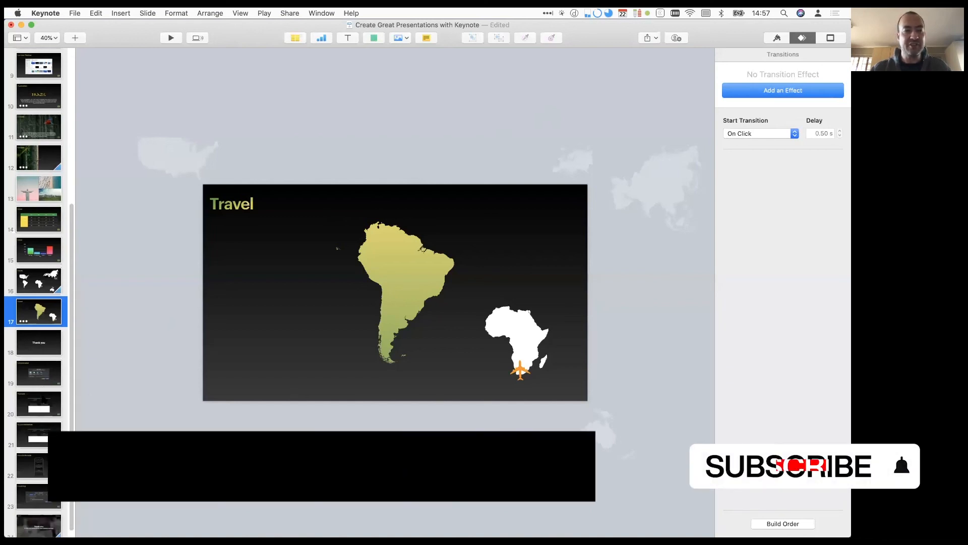